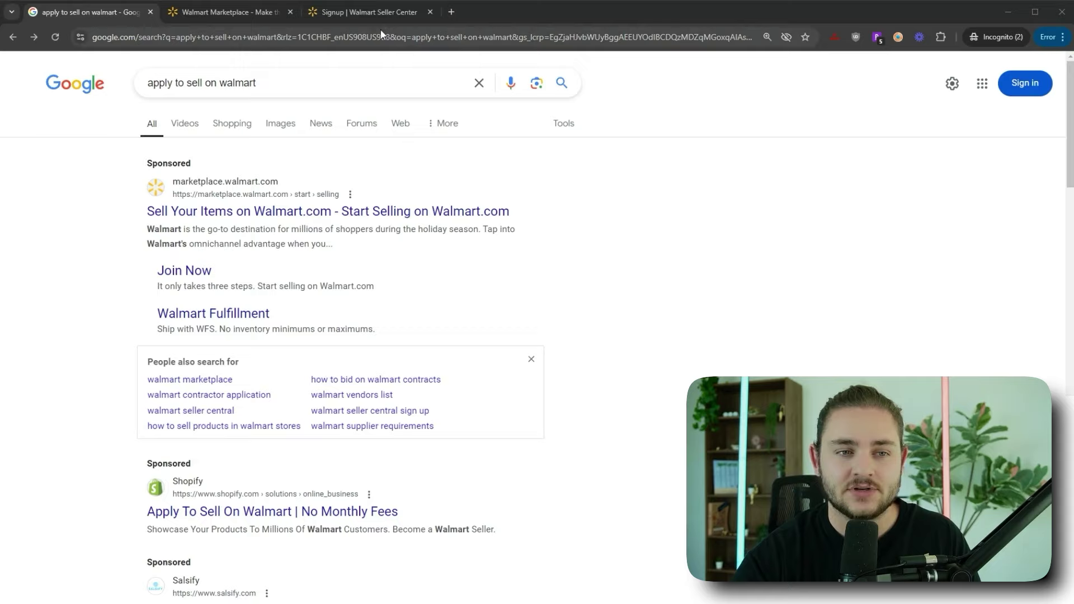
- Switch to the Walmart seller signup page and scroll through the Create account form fields
click(356, 14)
scroll(598, 320, up, 3)
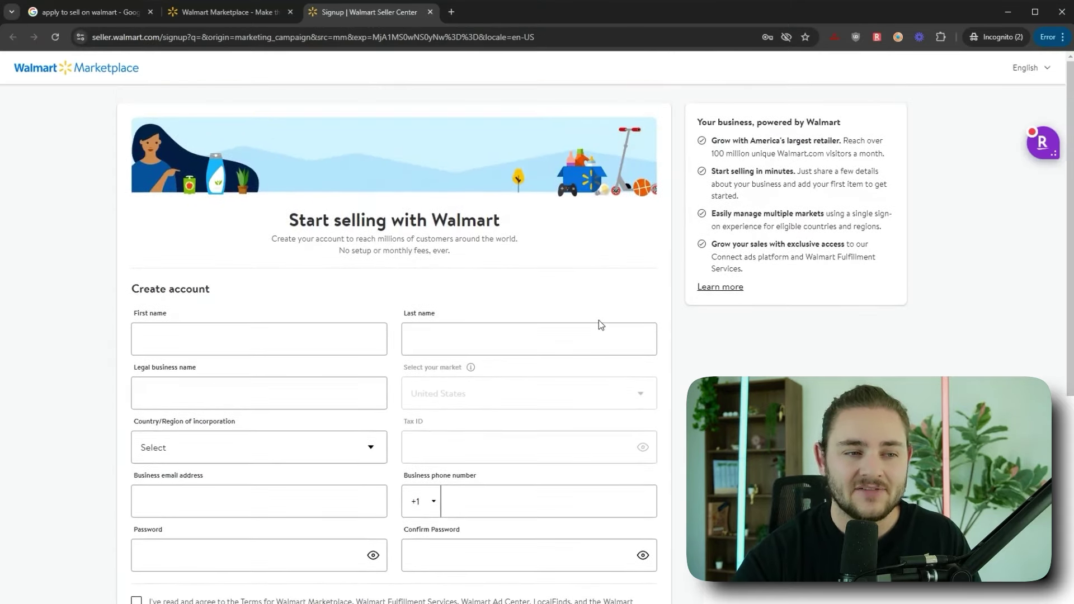
scroll(239, 287, down, 1)
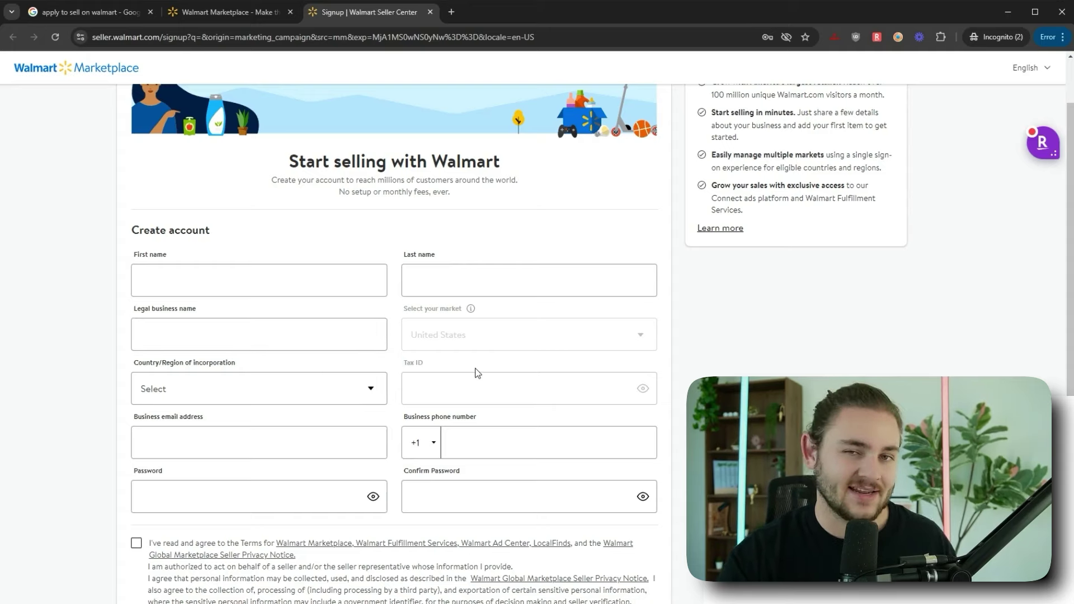
scroll(477, 373, down, 2)
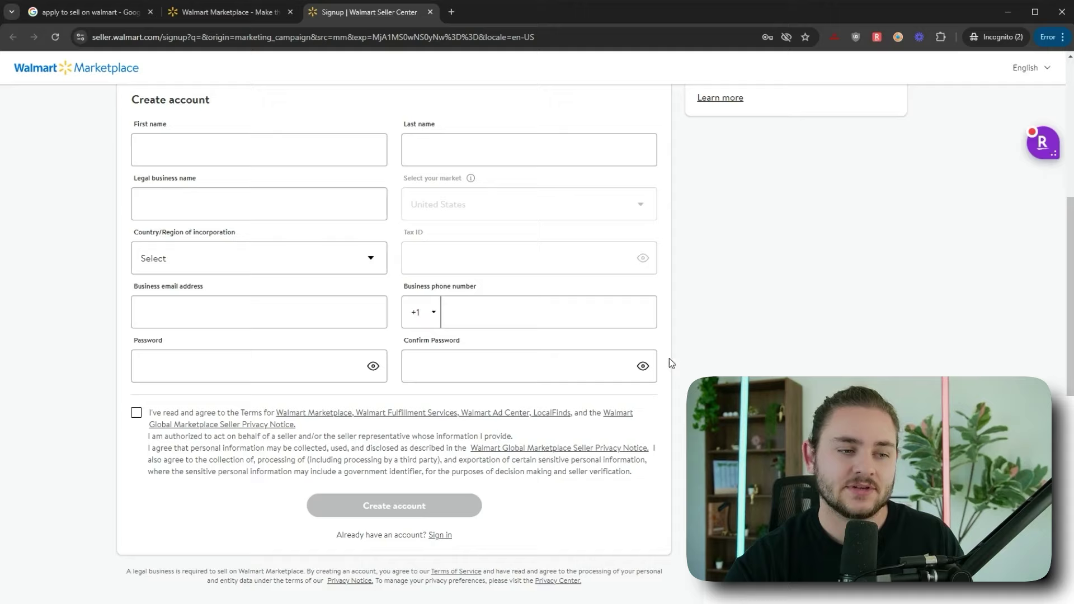
scroll(712, 334, up, 3)
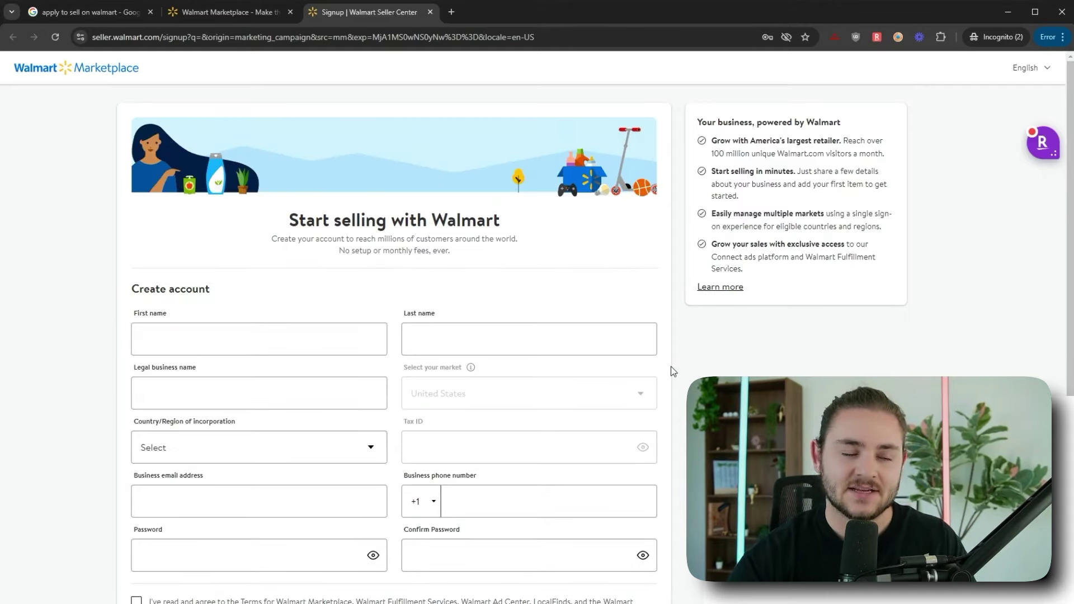
scroll(671, 369, down, 3)
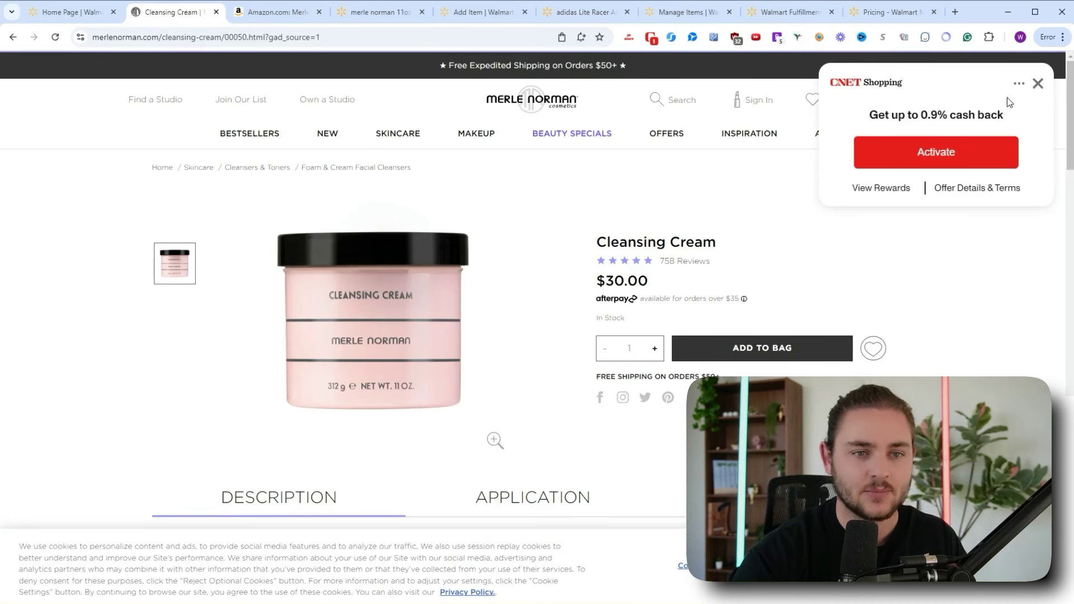
- Dismiss the cash-back popup and review the cream's Amazon listing and SellerAmp figures, including the 25.50 cost
click(1037, 83)
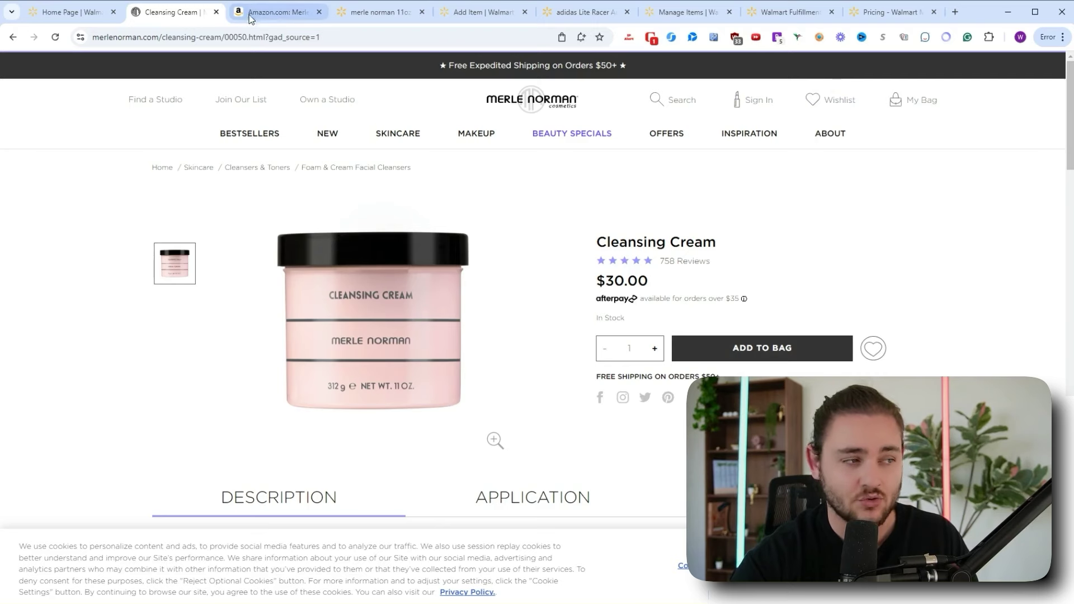
click(265, 18)
click(868, 276)
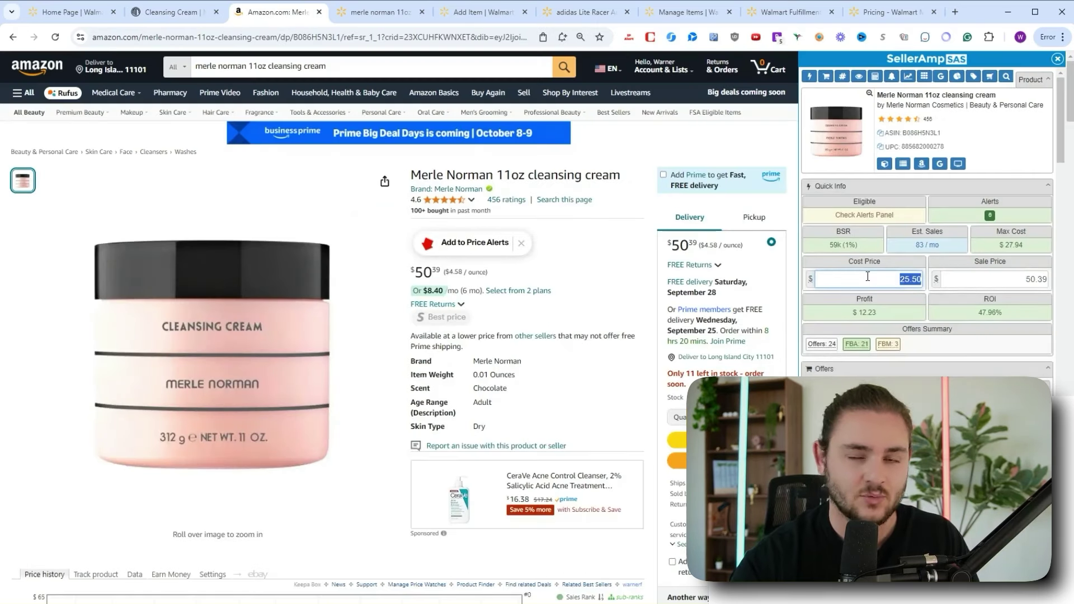
scroll(773, 313, down, 1)
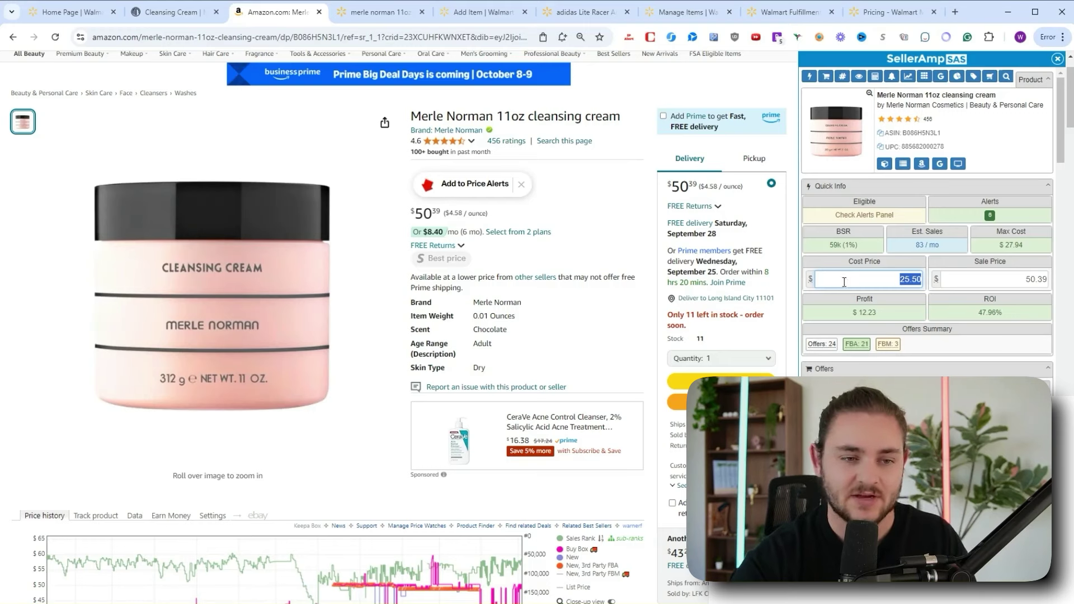
scroll(634, 348, up, 1)
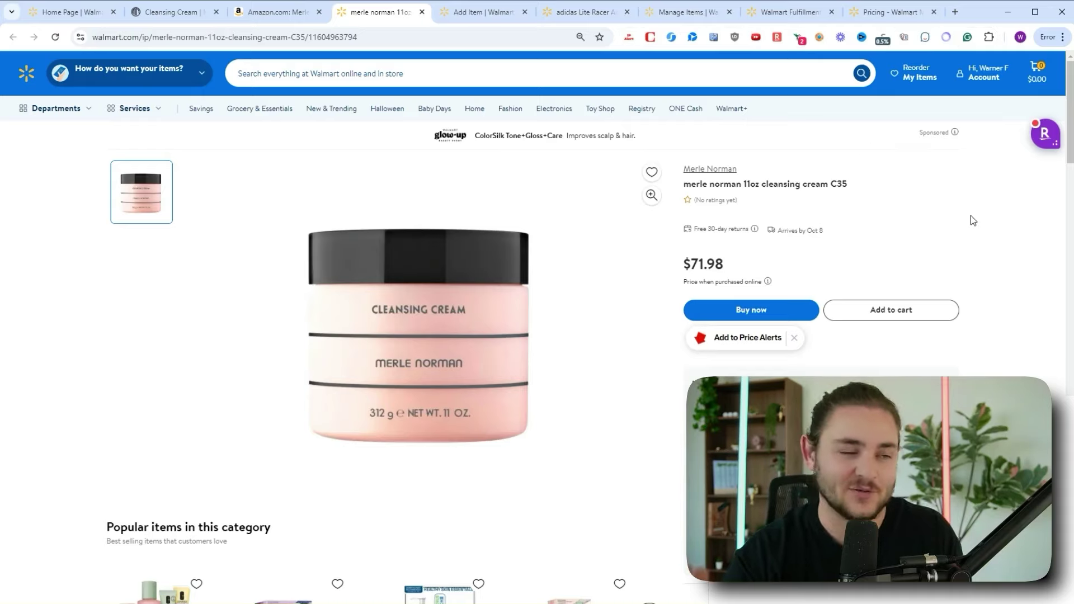
key(ctrl+shift+Tab)
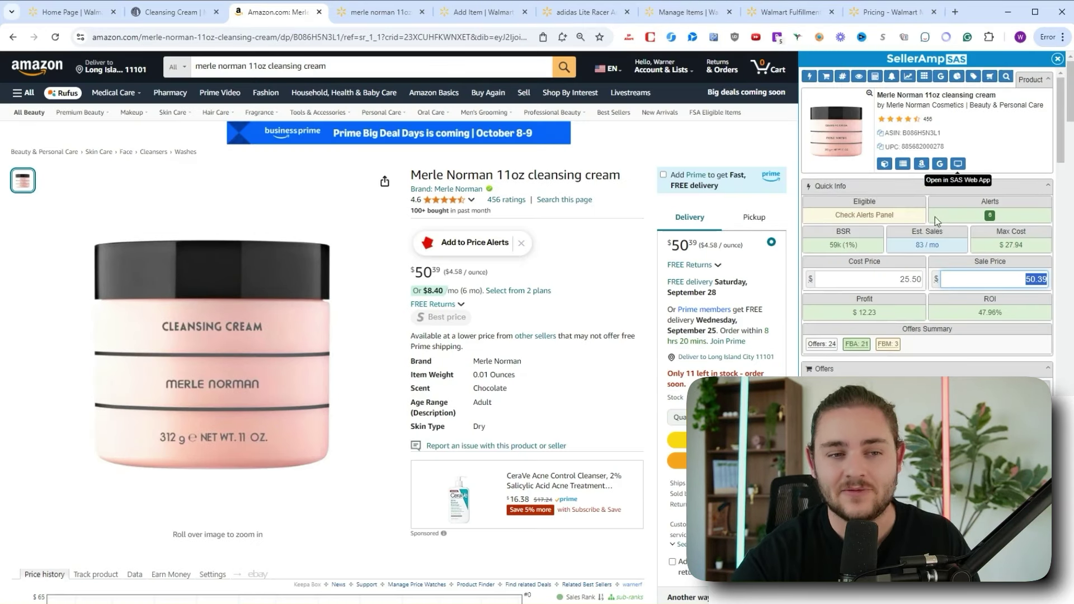
click(989, 260)
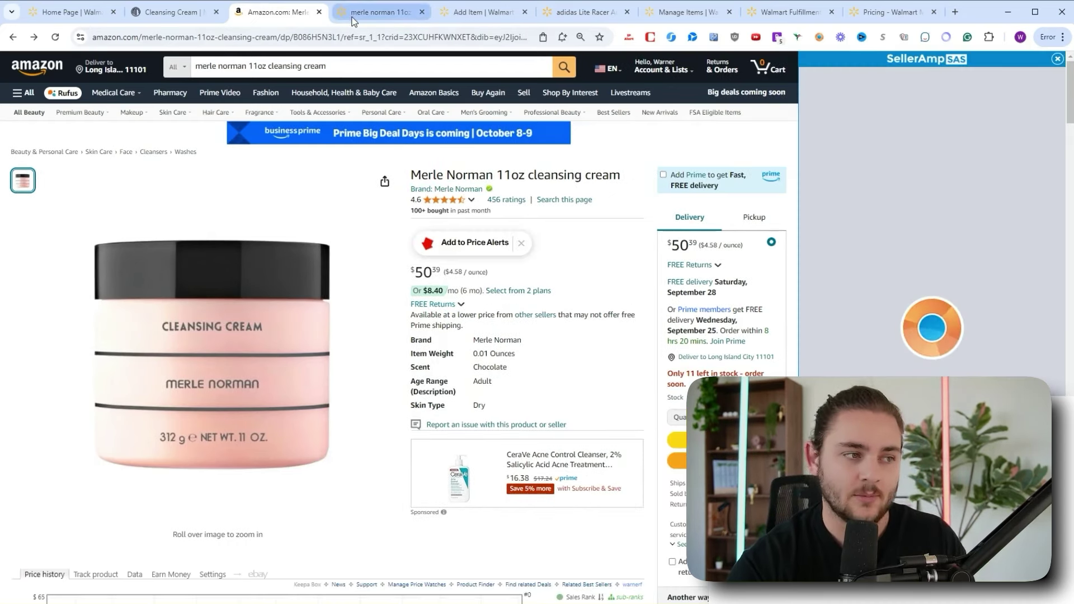
click(342, 12)
click(299, 11)
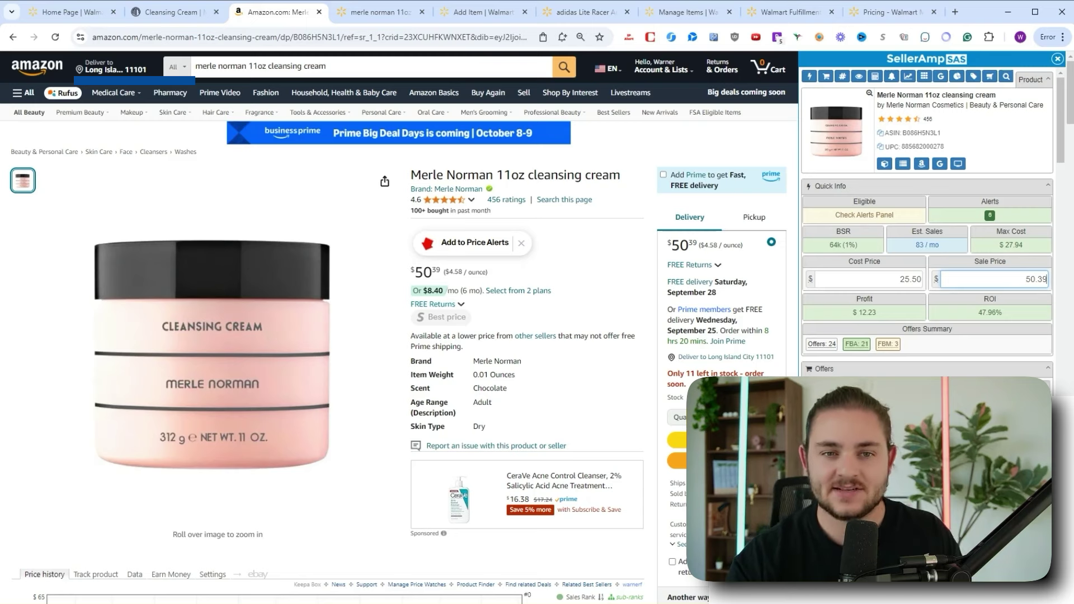
mouse_move(915, 246)
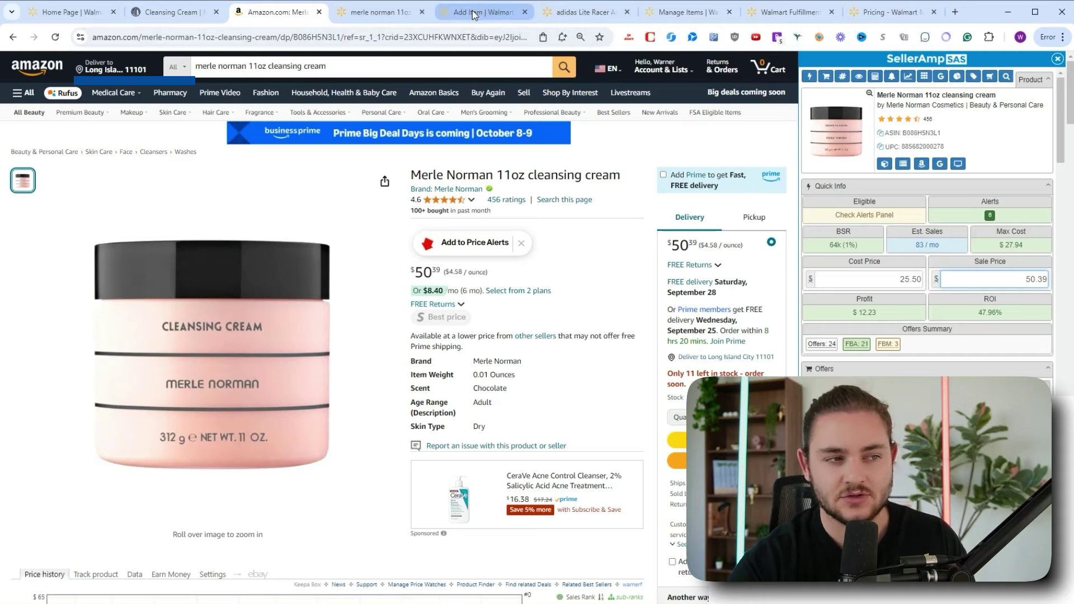
key(ctrl+Tab)
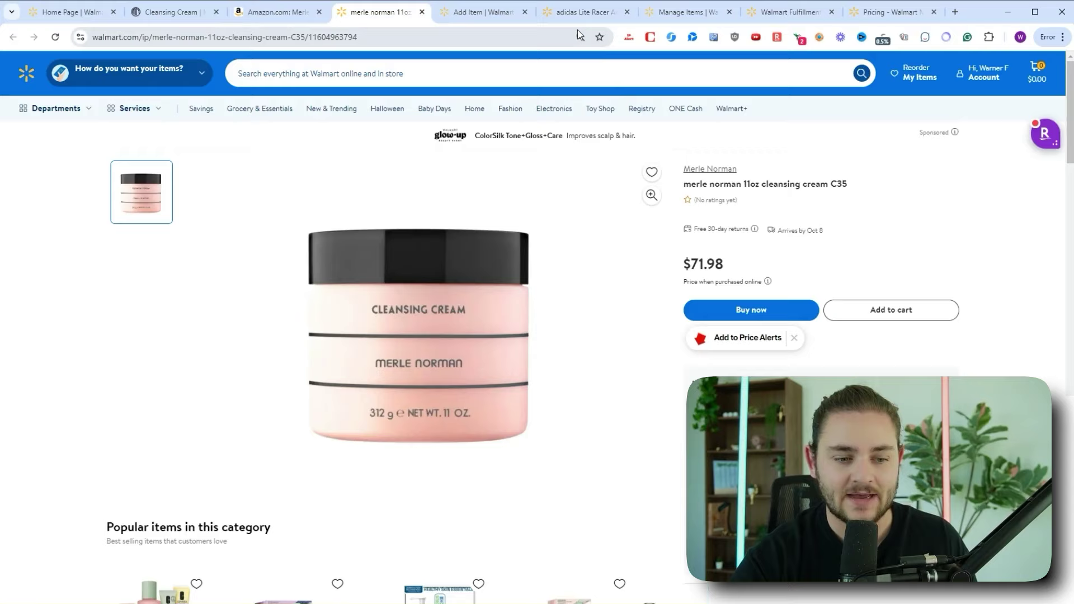
- Open the adidas Lite Racer listing and sort its customer reviews by Most recent
click(580, 13)
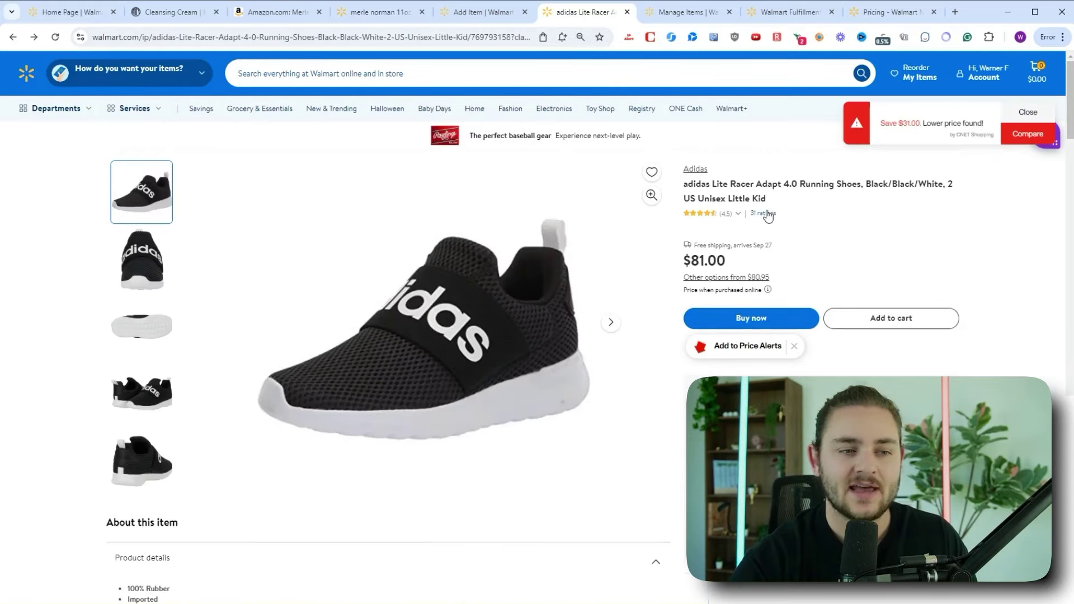
mouse_move(558, 232)
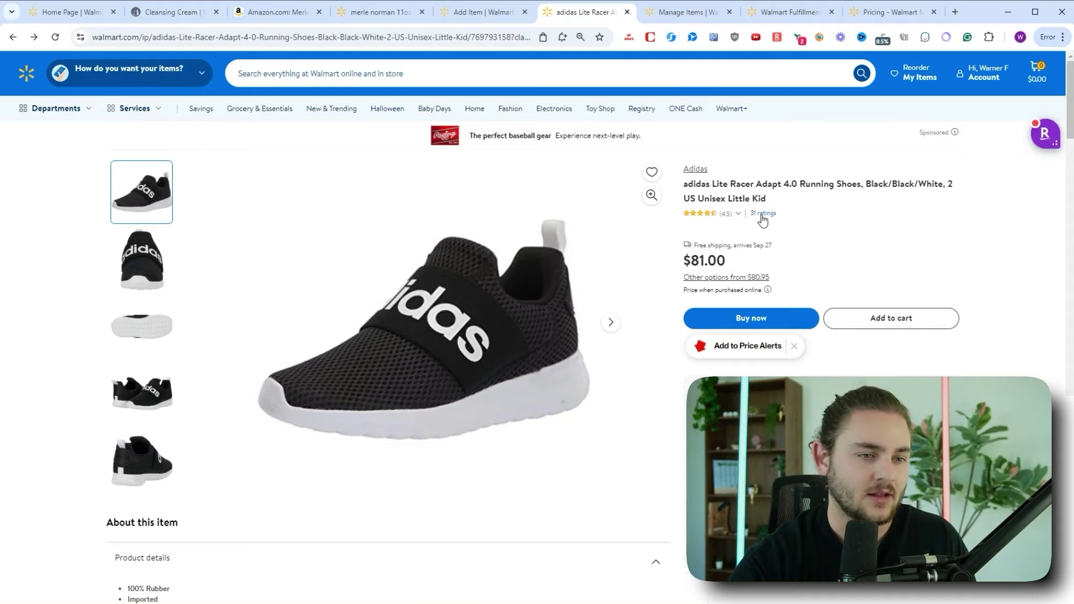
click(763, 213)
scroll(763, 220, down, 1)
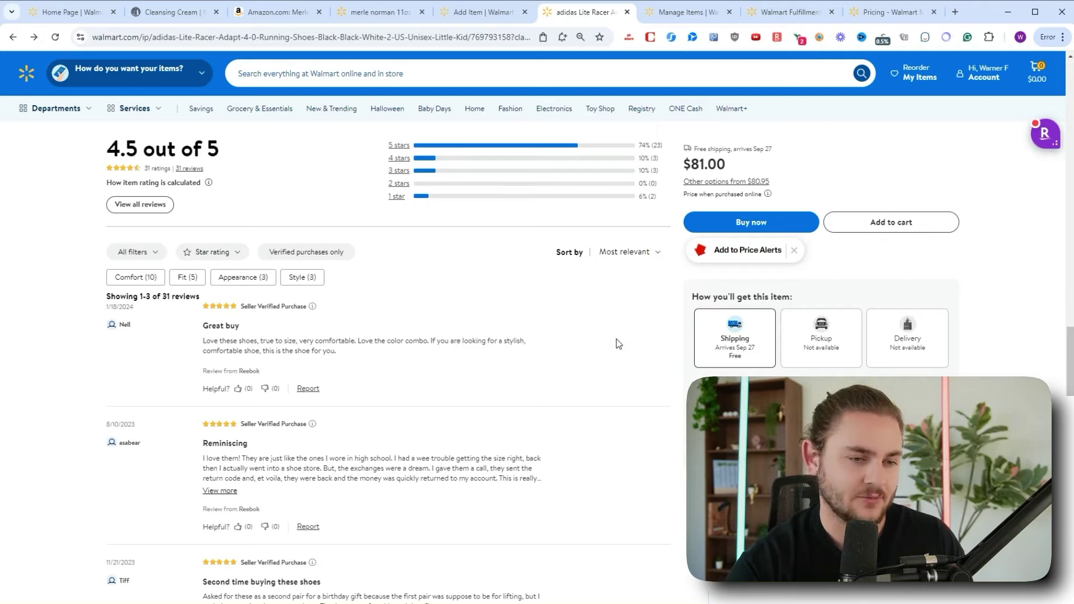
click(623, 253)
click(610, 298)
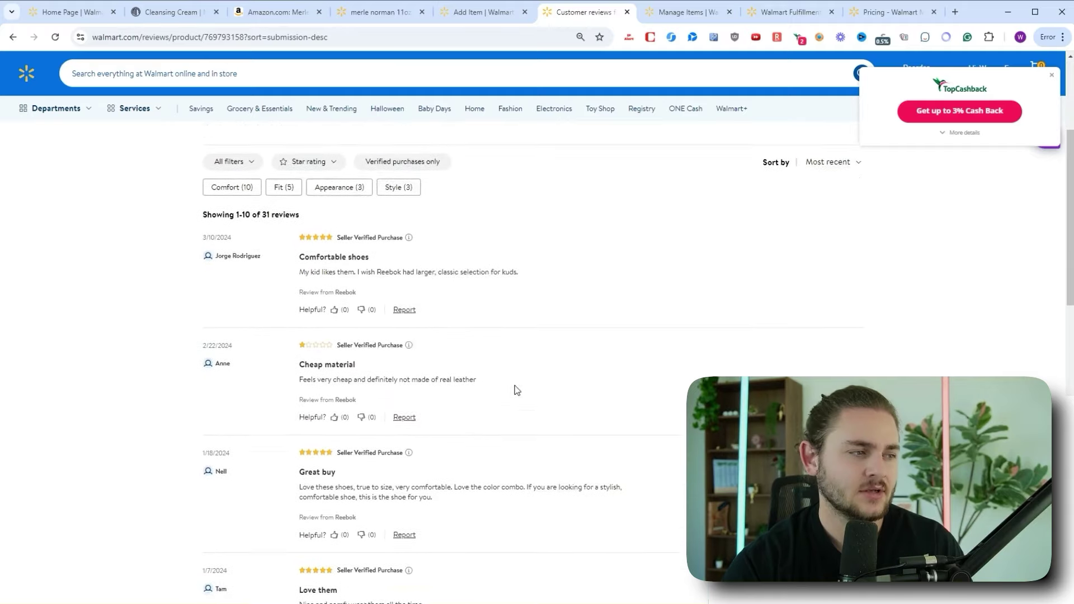
- Scroll through the most recent shoe reviews, then return to the merle norman cleansing cream page
drag(794, 182, 820, 198)
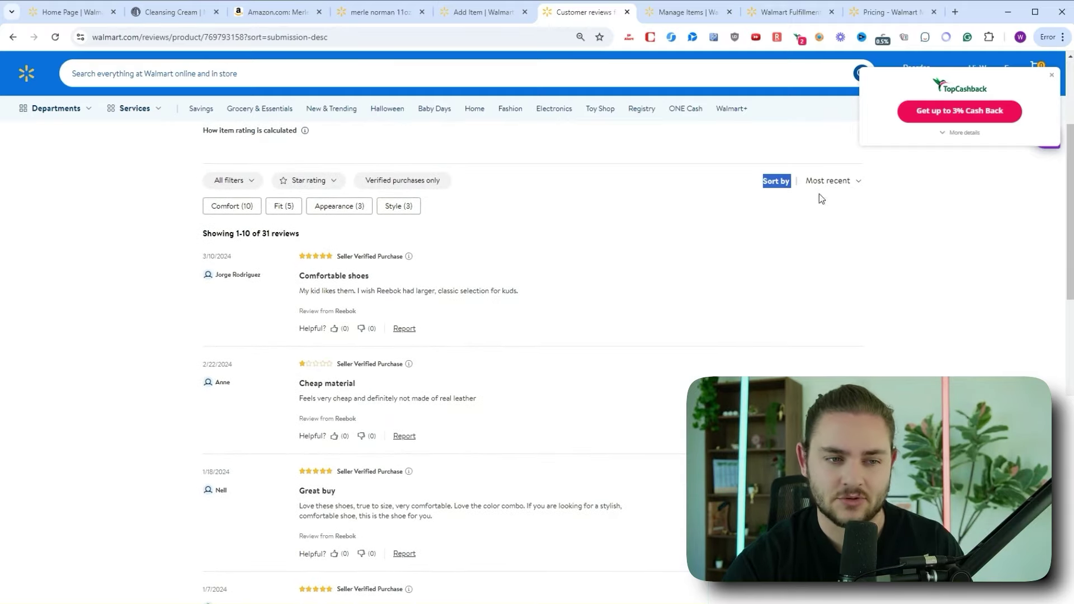
scroll(220, 357, down, 1)
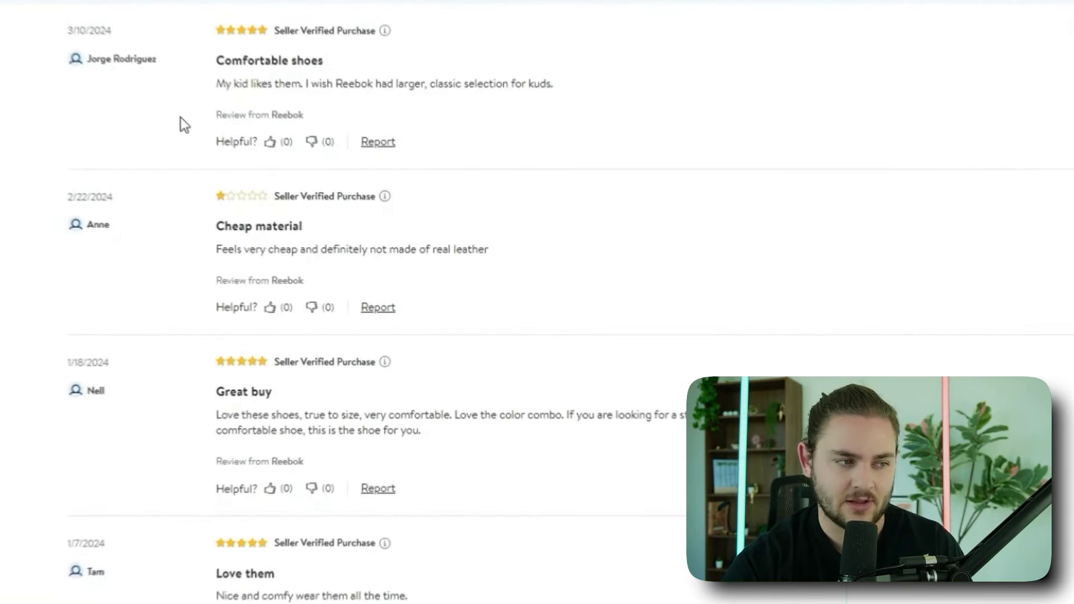
scroll(49, 139, up, 1)
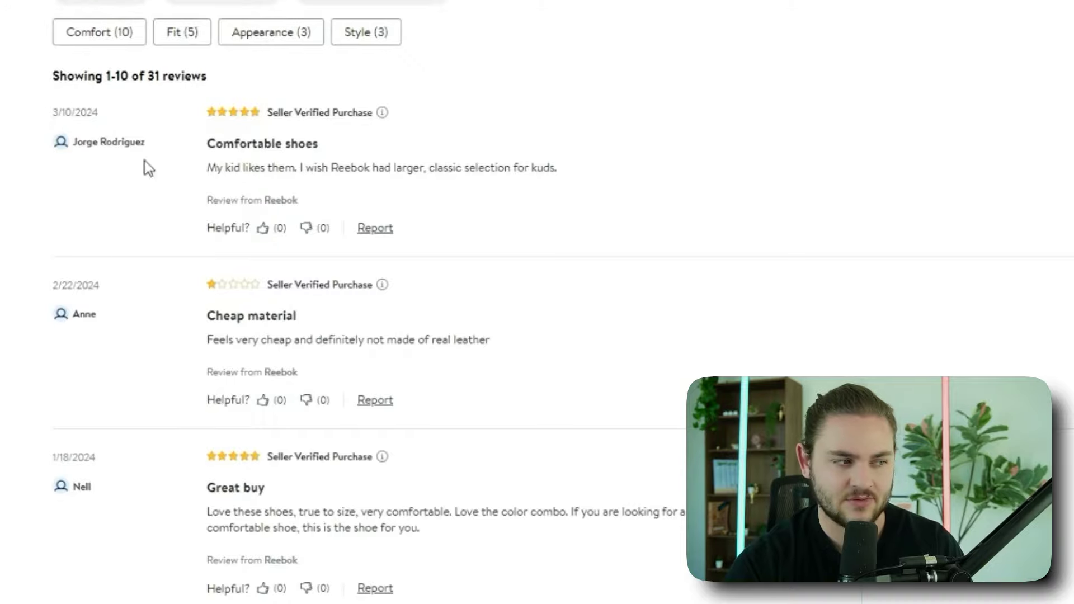
scroll(51, 144, down, 2)
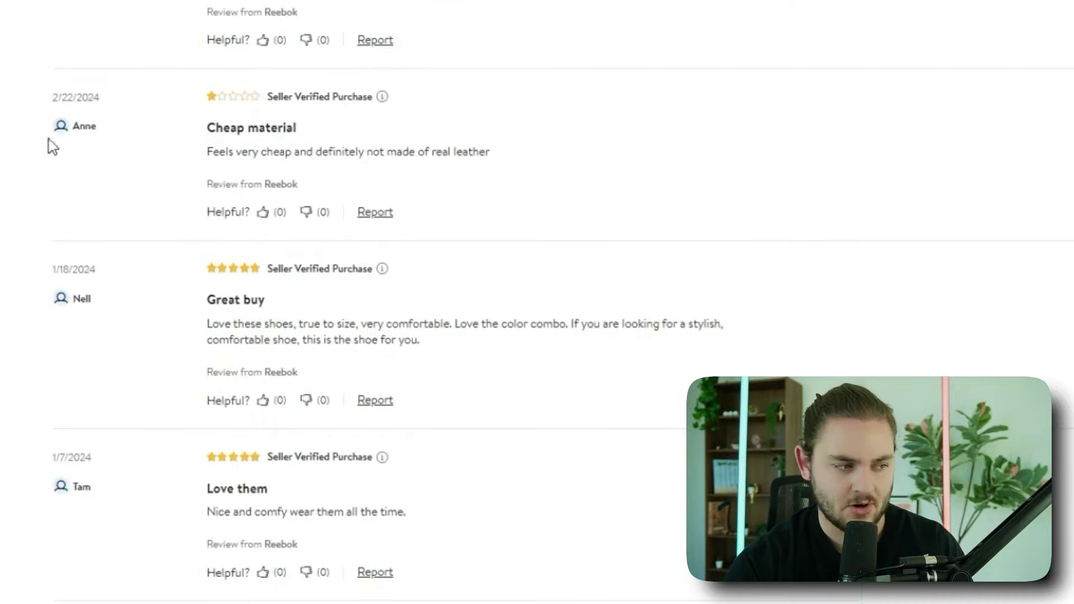
scroll(89, 292, down, 1)
scroll(90, 292, down, 15)
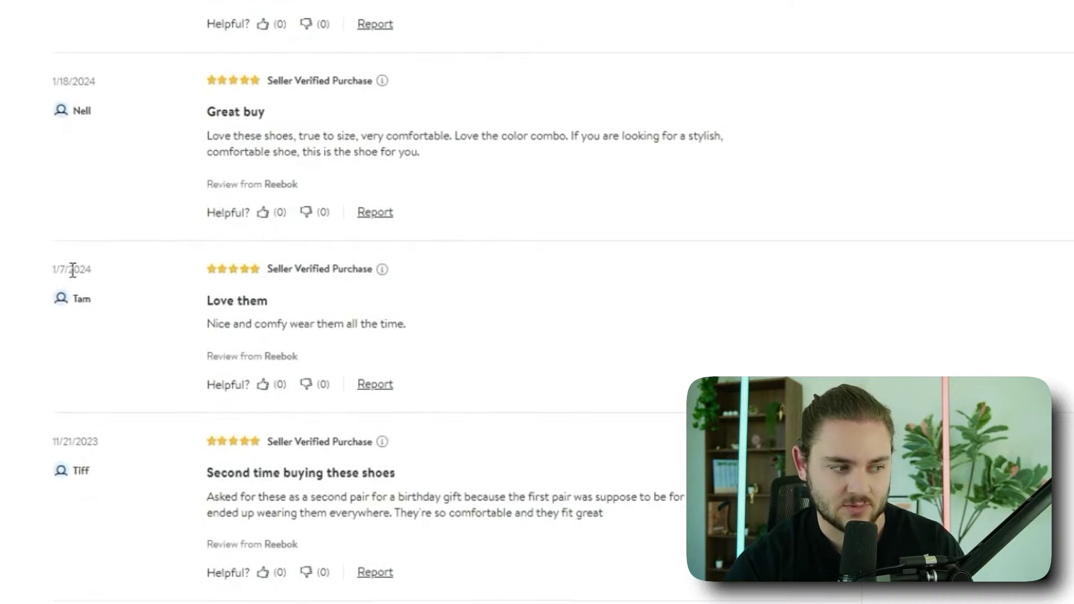
scroll(101, 394, down, 3)
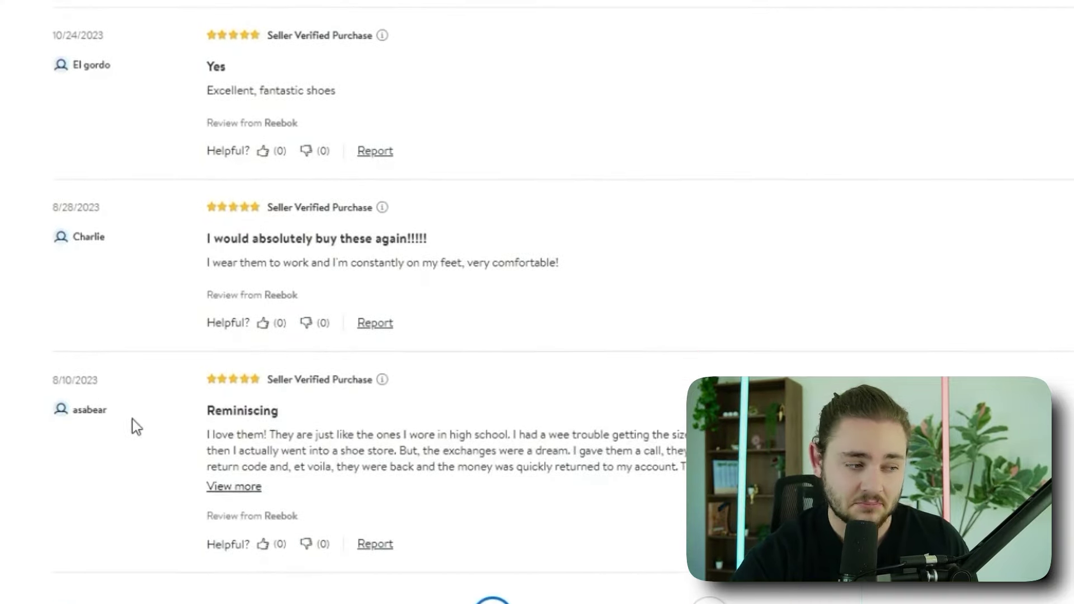
scroll(132, 419, up, 10)
scroll(116, 386, up, 8)
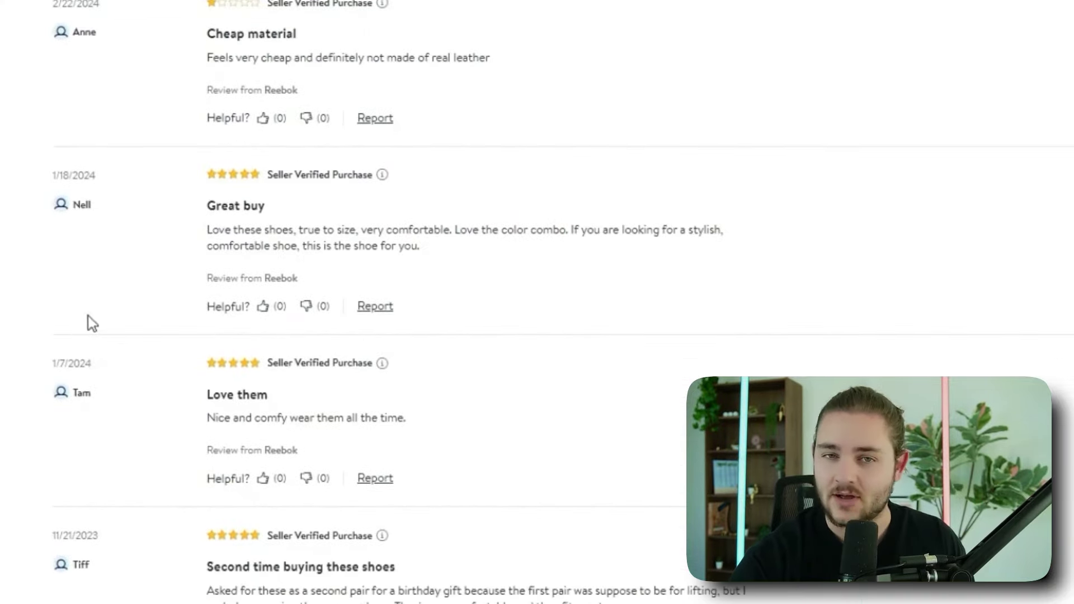
scroll(95, 274, down, 1)
scroll(106, 395, down, 9)
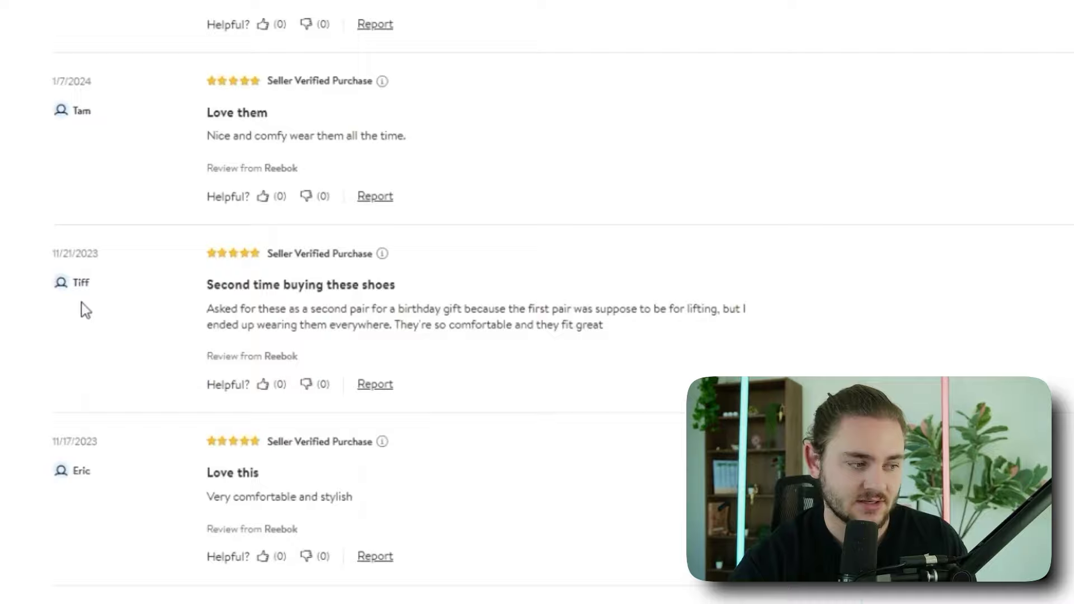
scroll(92, 389, up, 12)
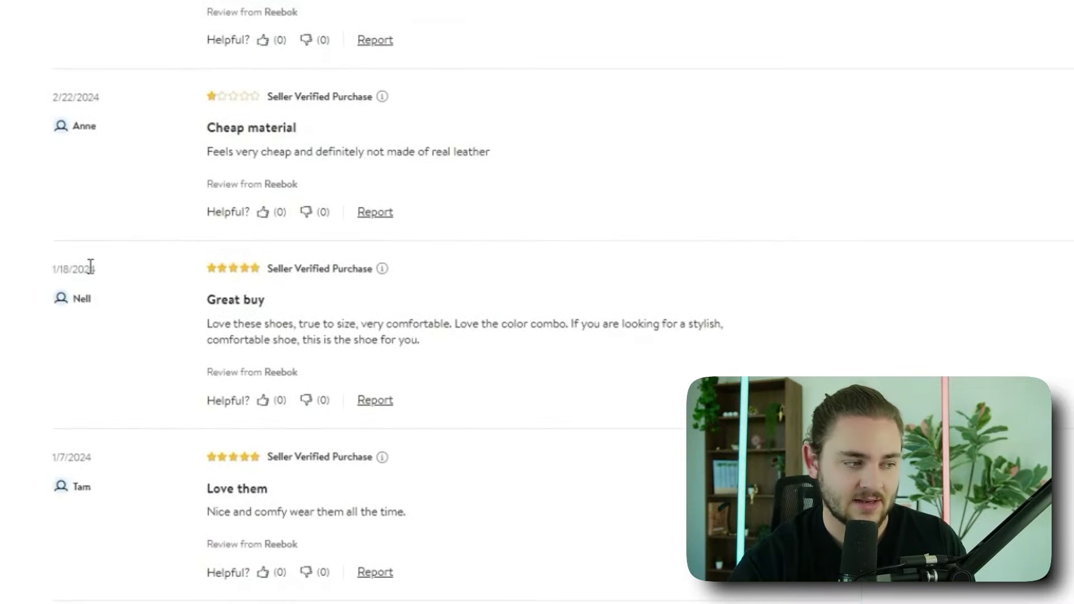
scroll(179, 342, up, 7)
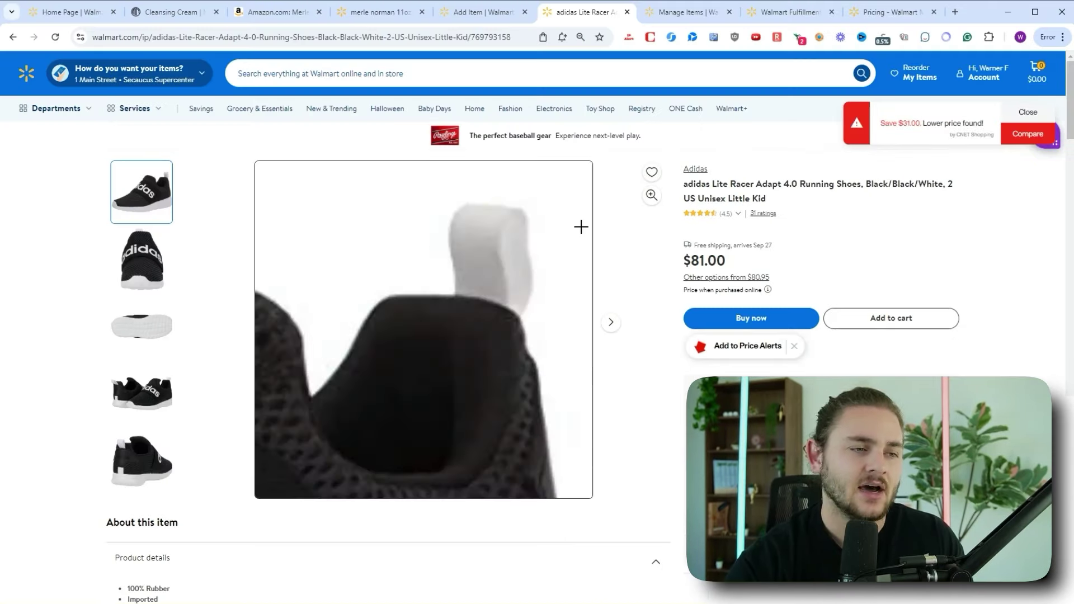
click(386, 21)
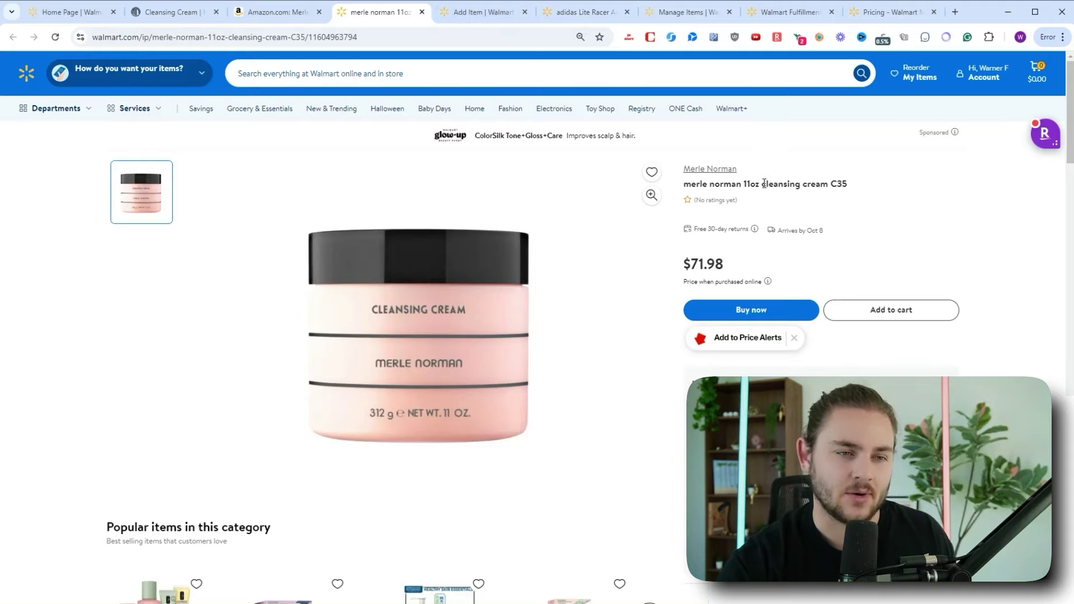
- Go to the Seller Center Catalog's Add items page
key(ctrl+1)
click(51, 135)
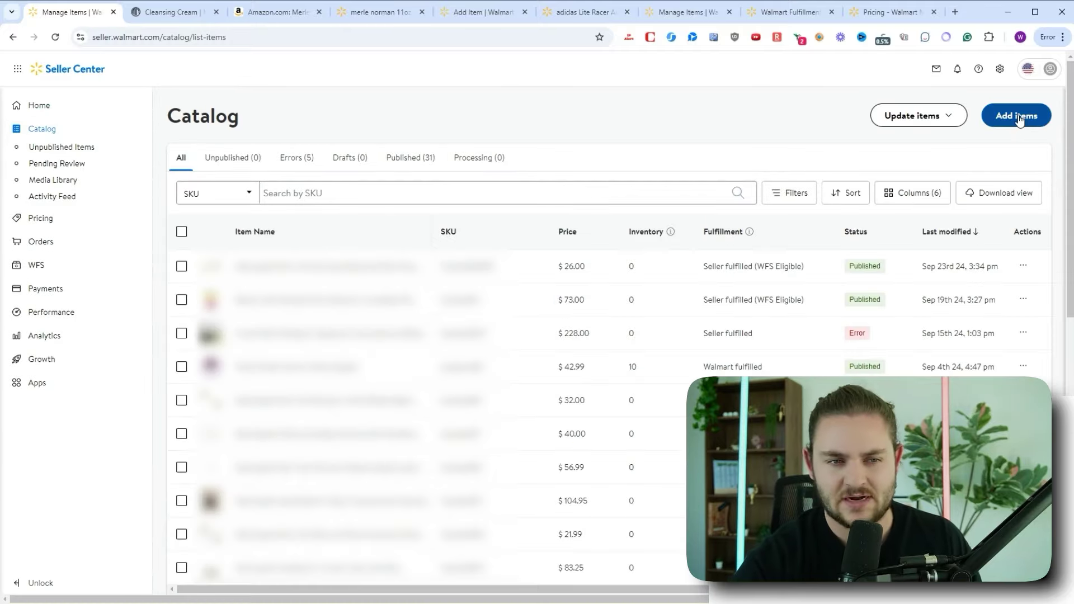
click(1018, 116)
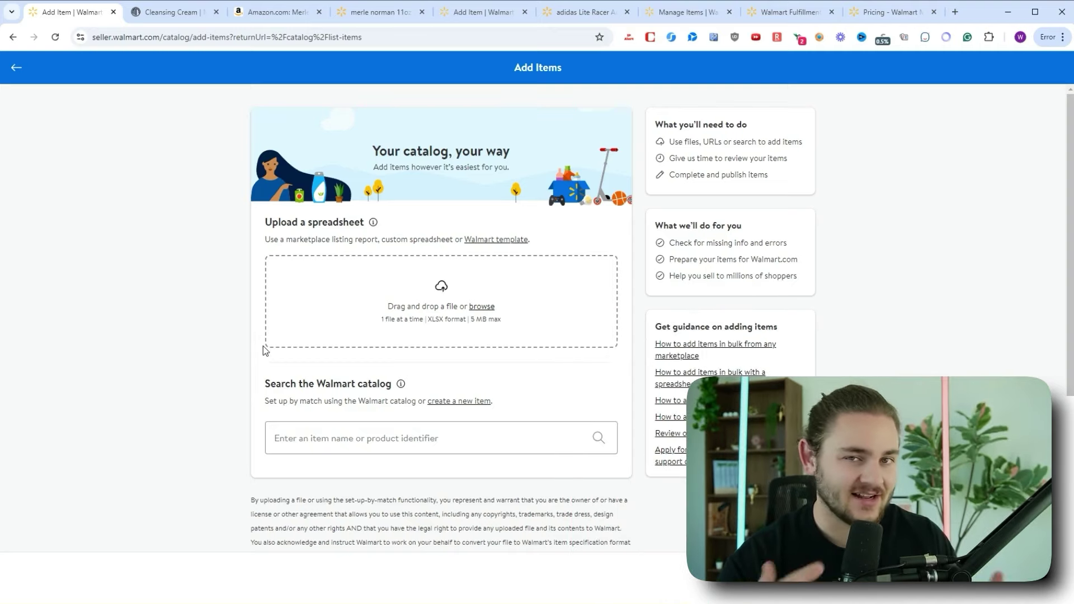
- Search the Walmart catalog for the pasted cleansing cream name and locate its matching result
click(413, 444)
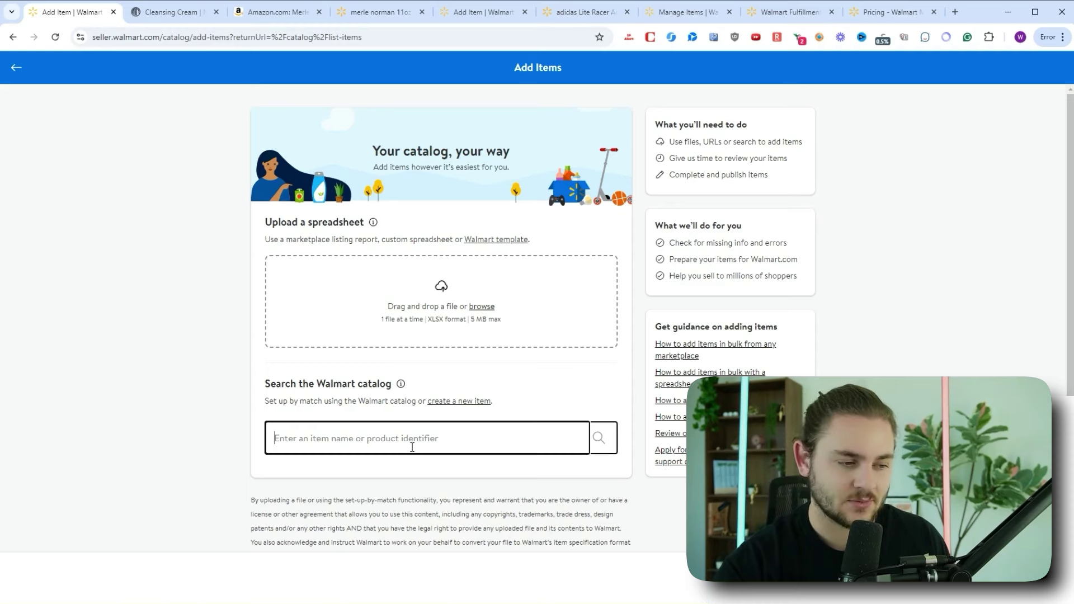
text(merle norman 11oz cleansing cream C35)
key(Return)
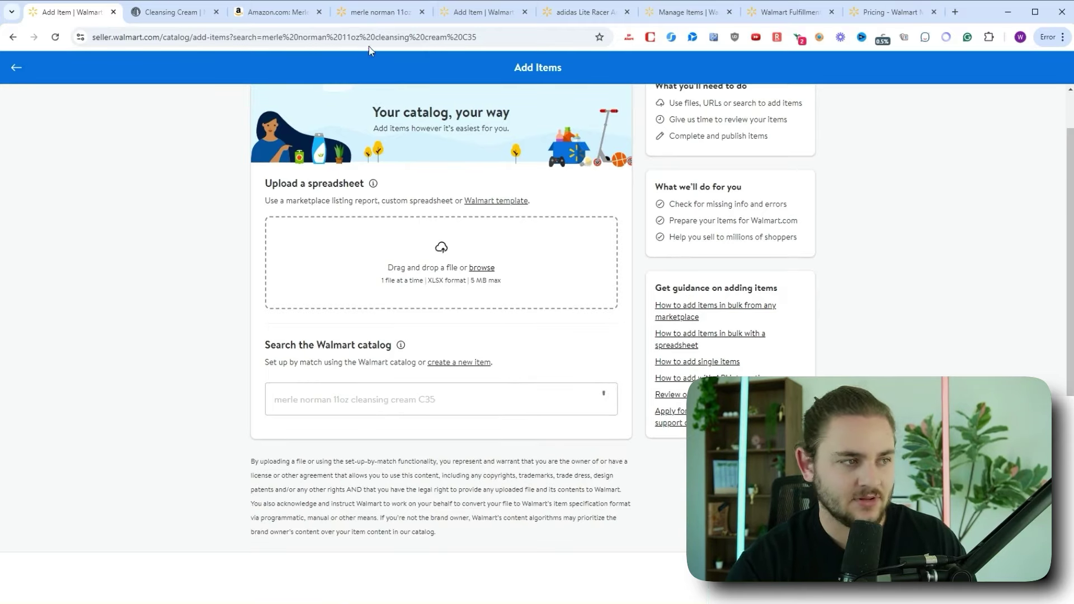
click(275, 12)
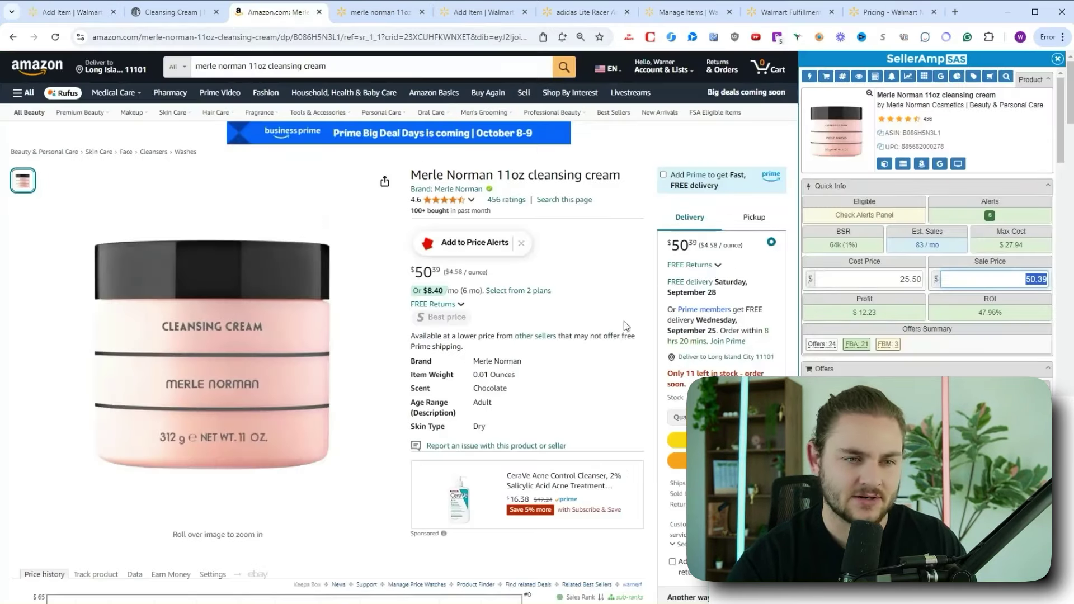
click(70, 11)
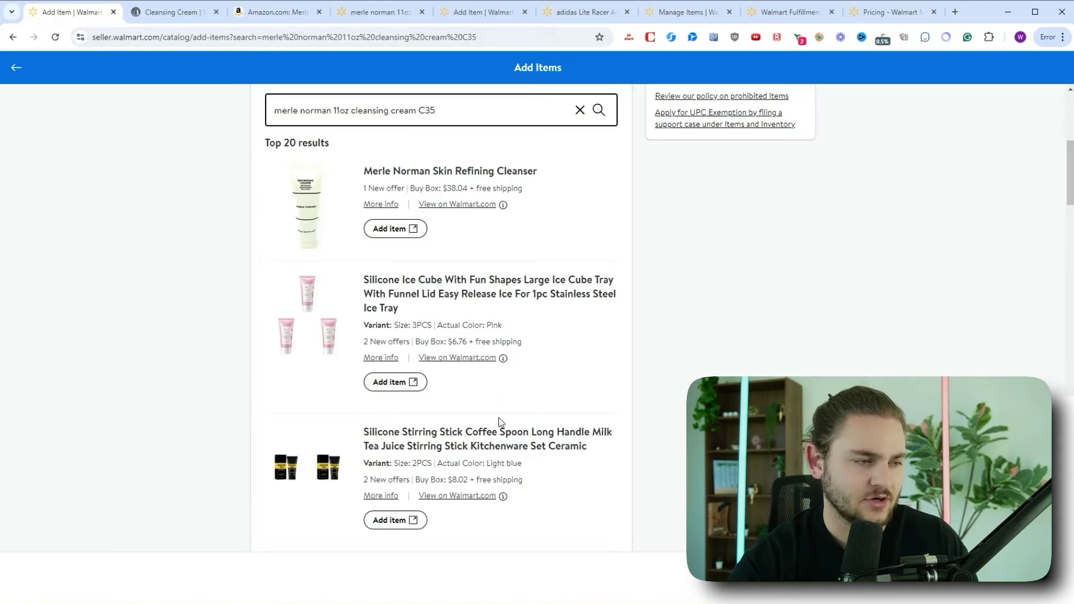
scroll(500, 422, down, 10)
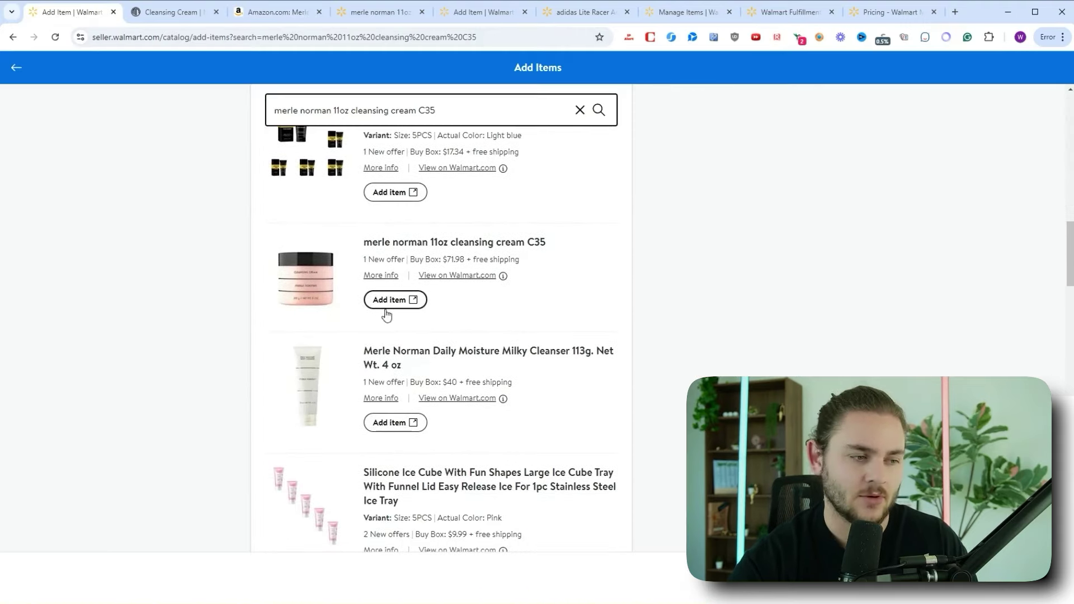
- Start an offer on the matching listing with SKU Example123 and selling price 72
click(386, 300)
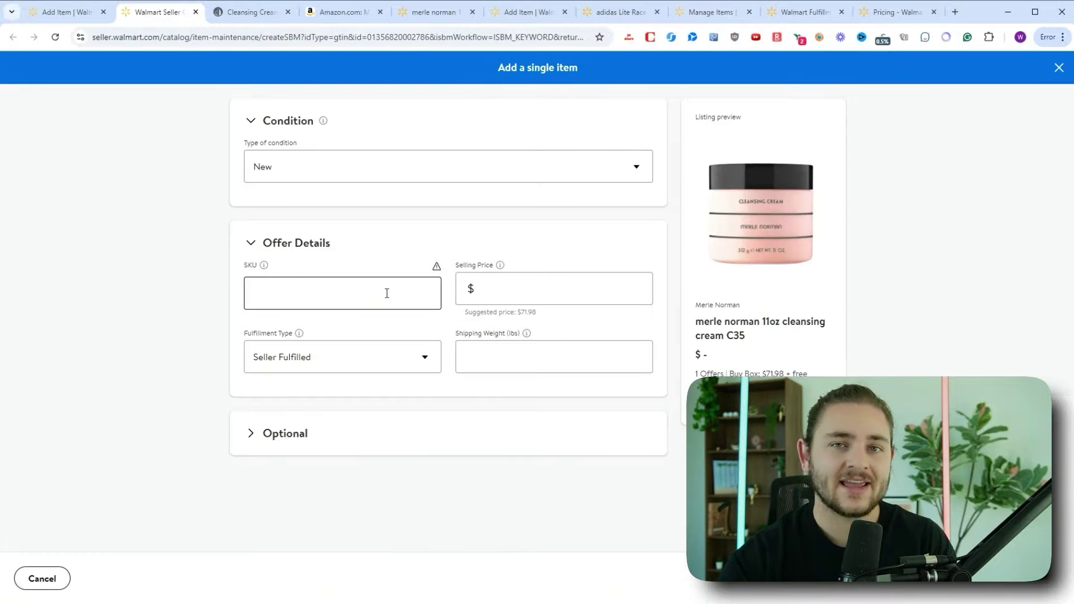
click(283, 284)
text(Example)
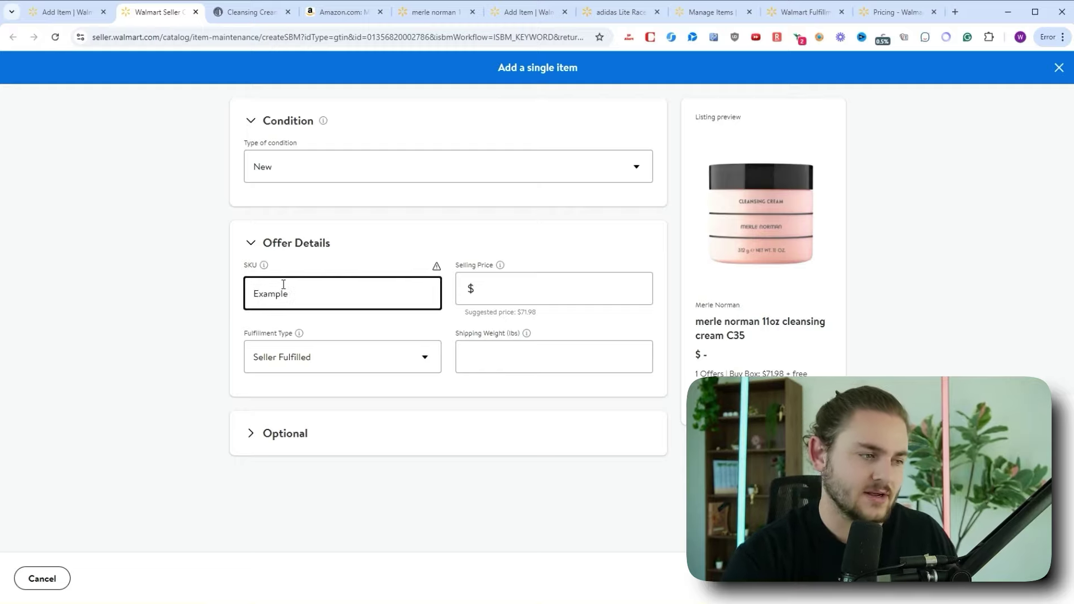
text(123)
click(500, 295)
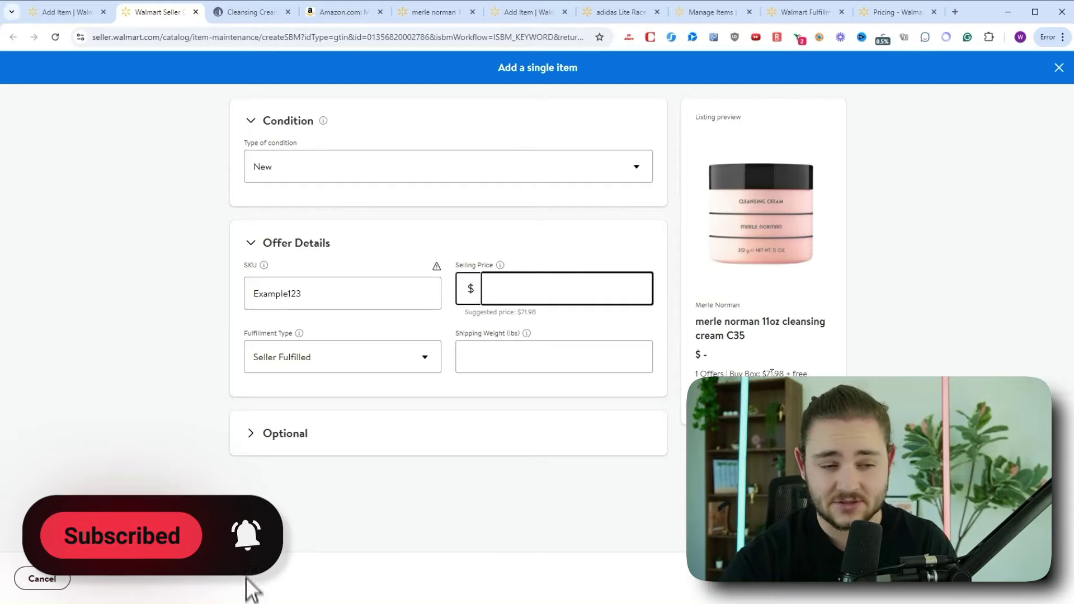
text(72)
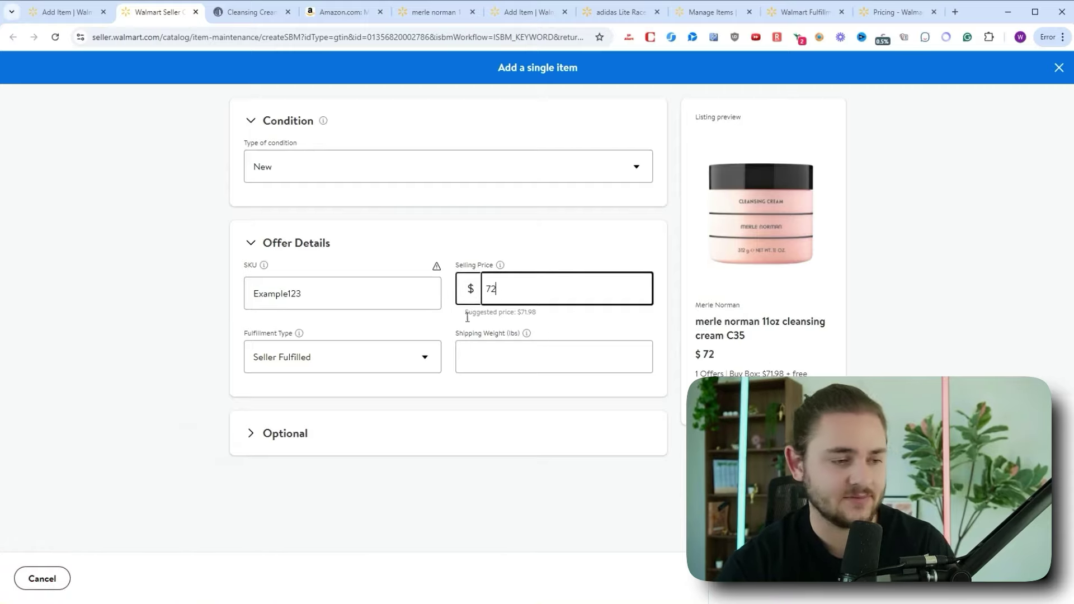
- Enter shipping weight .9 lbs, checked against Amazon's product details, and submit the offer
click(502, 362)
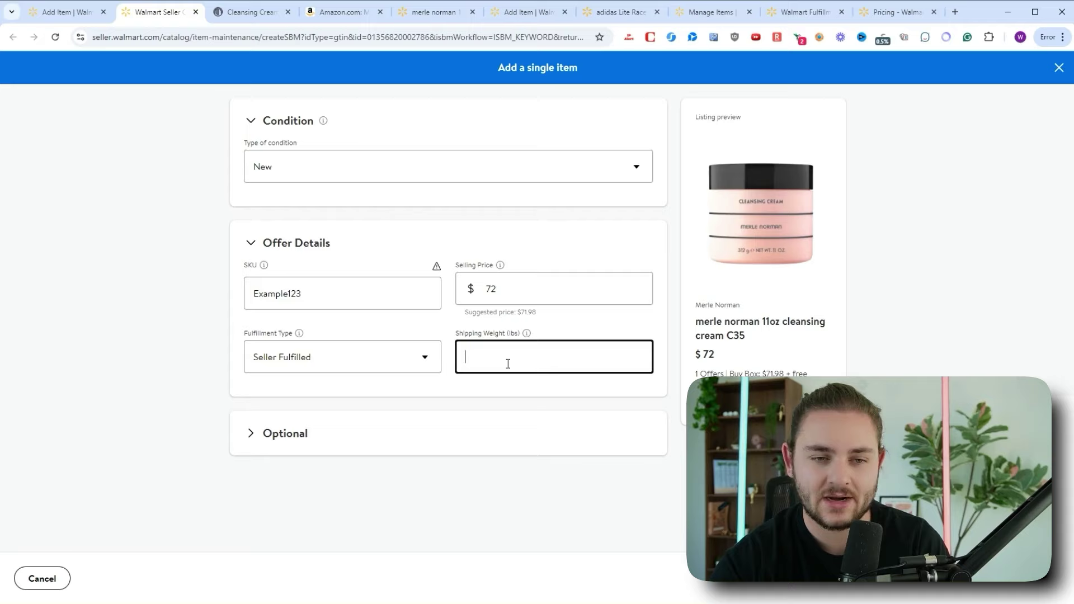
click(343, 12)
mouse_move(882, 167)
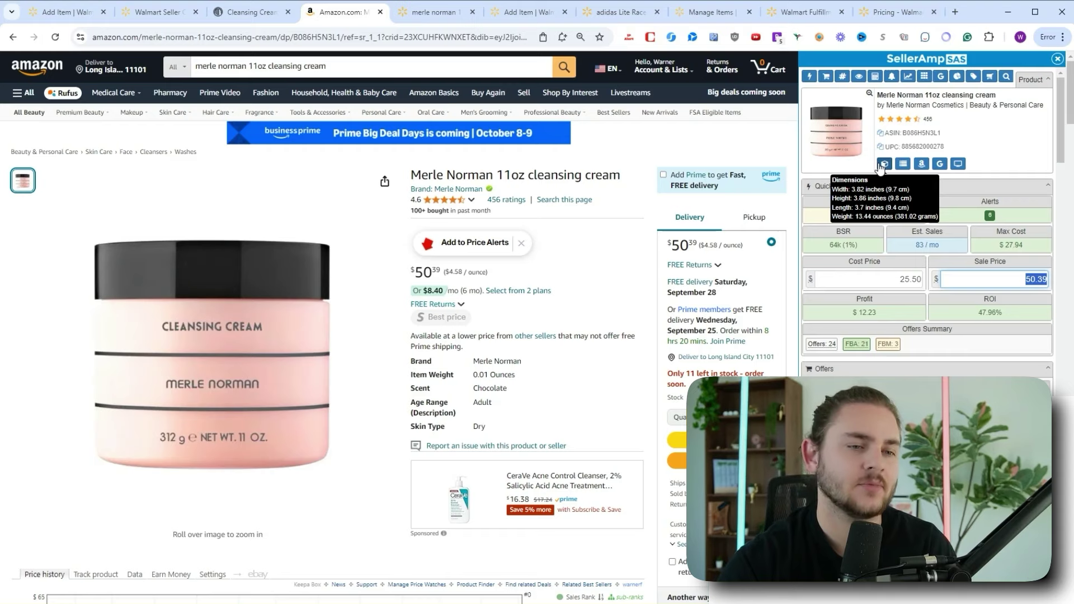
key(ctrl+2)
text(.9)
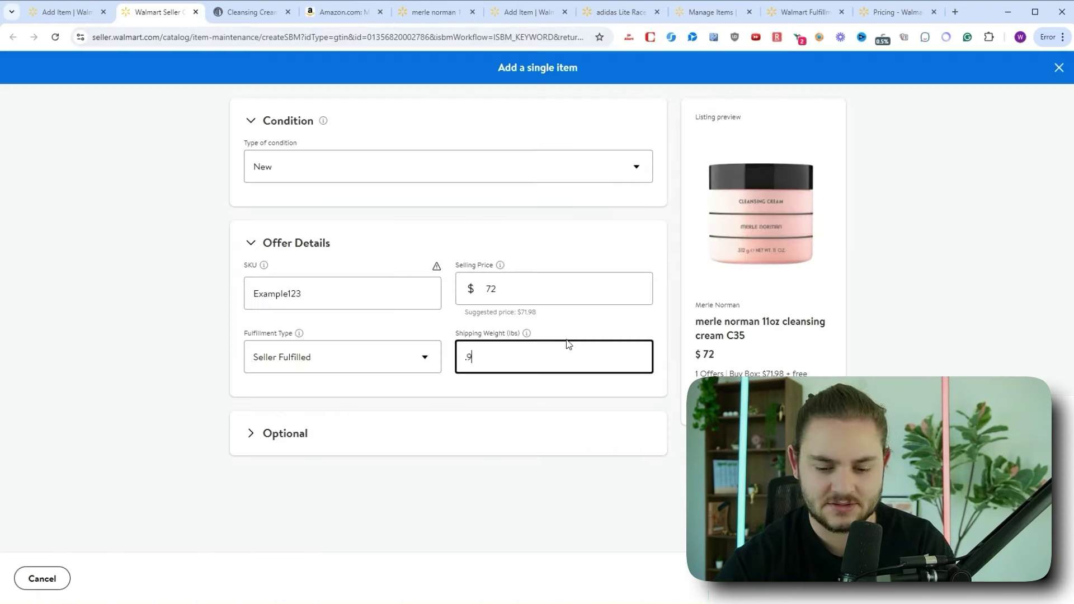
click(621, 482)
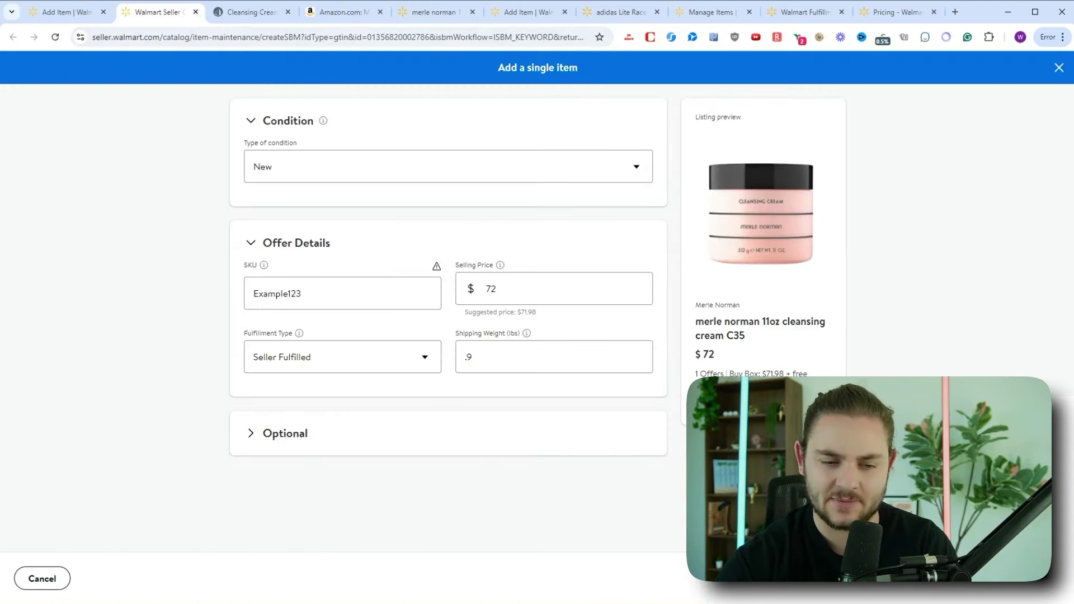
click(1029, 578)
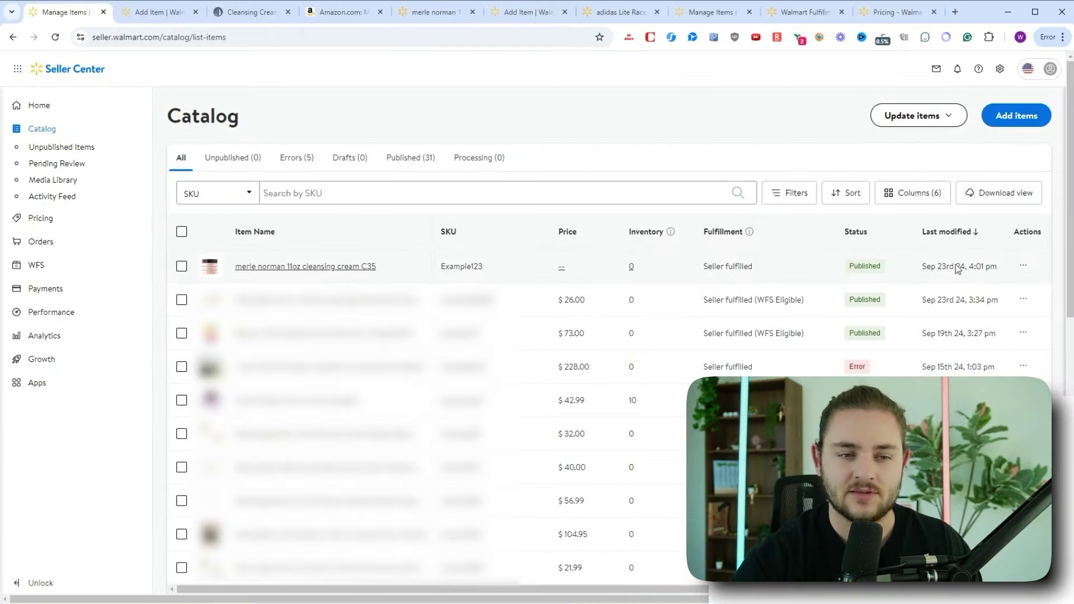
- Check the inventory details of the new Example123 item in the catalog
click(631, 265)
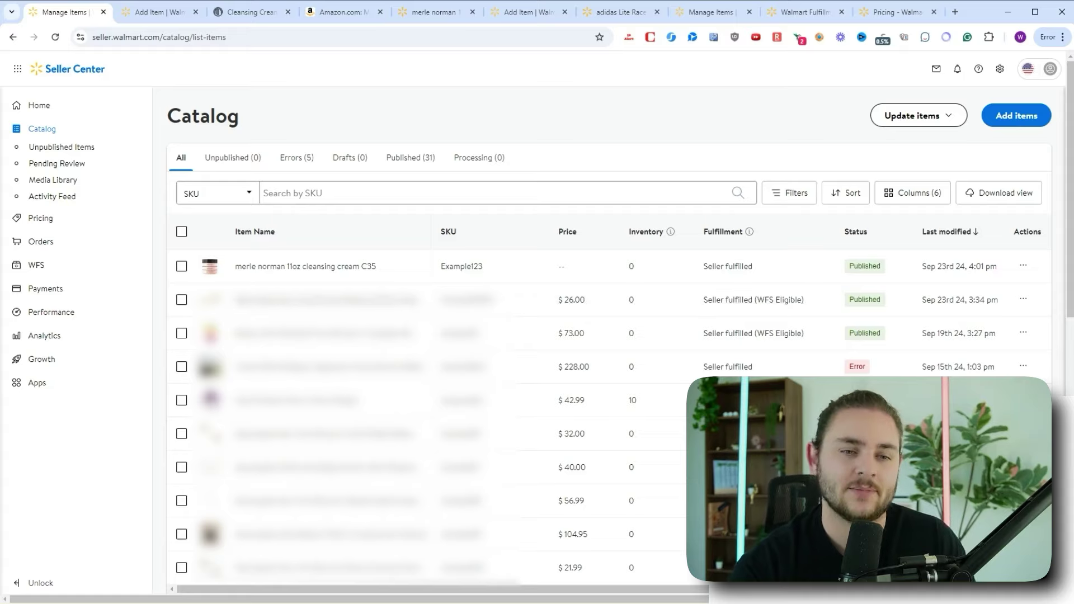
- Open the cleansing cream's convert-to-WFS edit form and look over its fields, including the GTIN
click(1023, 267)
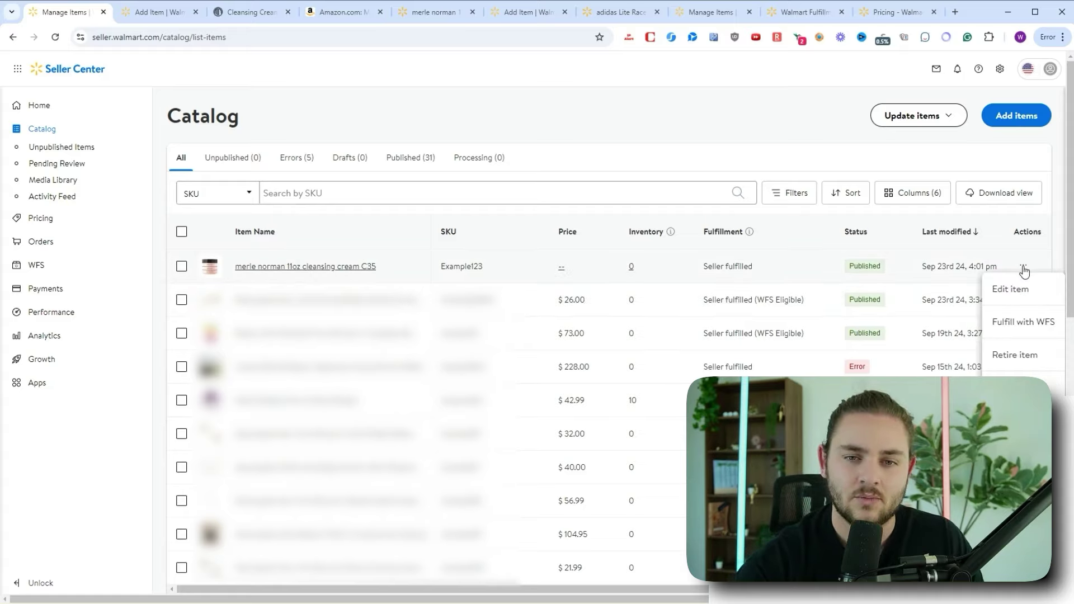
click(1013, 325)
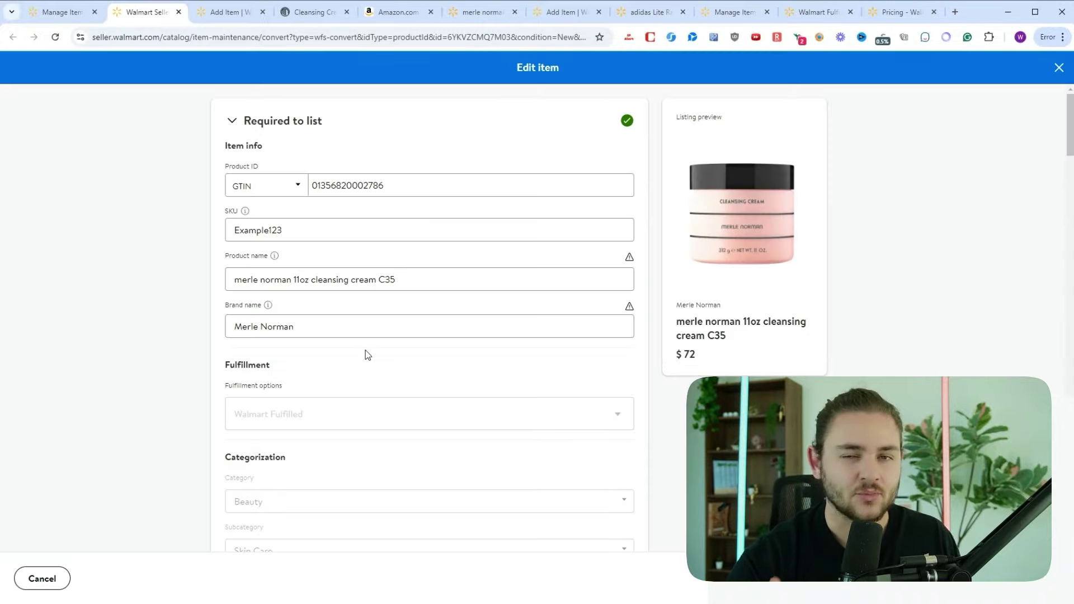
double_click(376, 185)
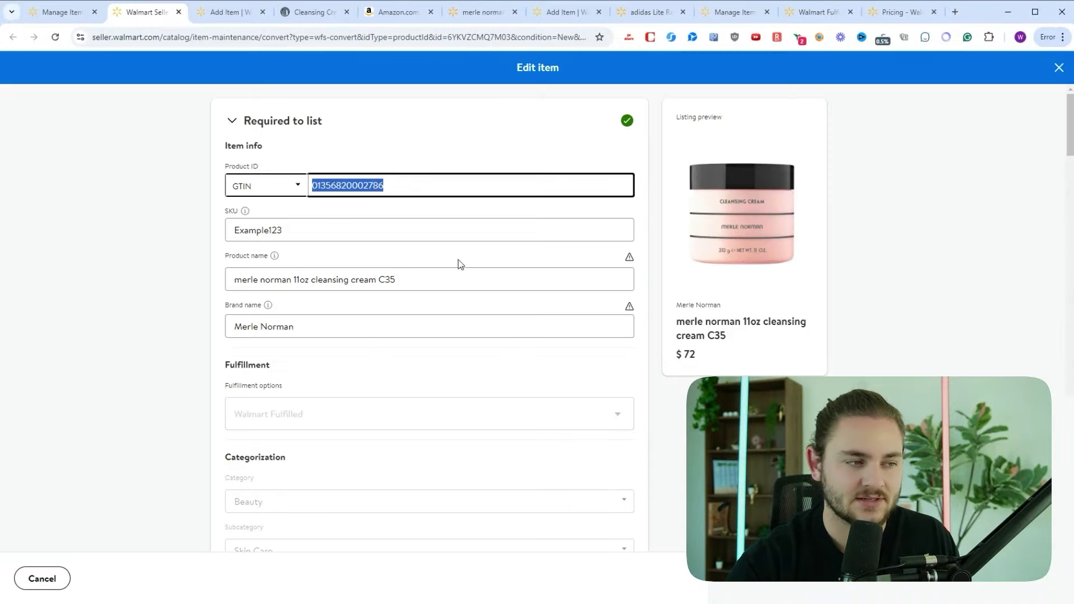
click(150, 381)
scroll(419, 299, down, 20)
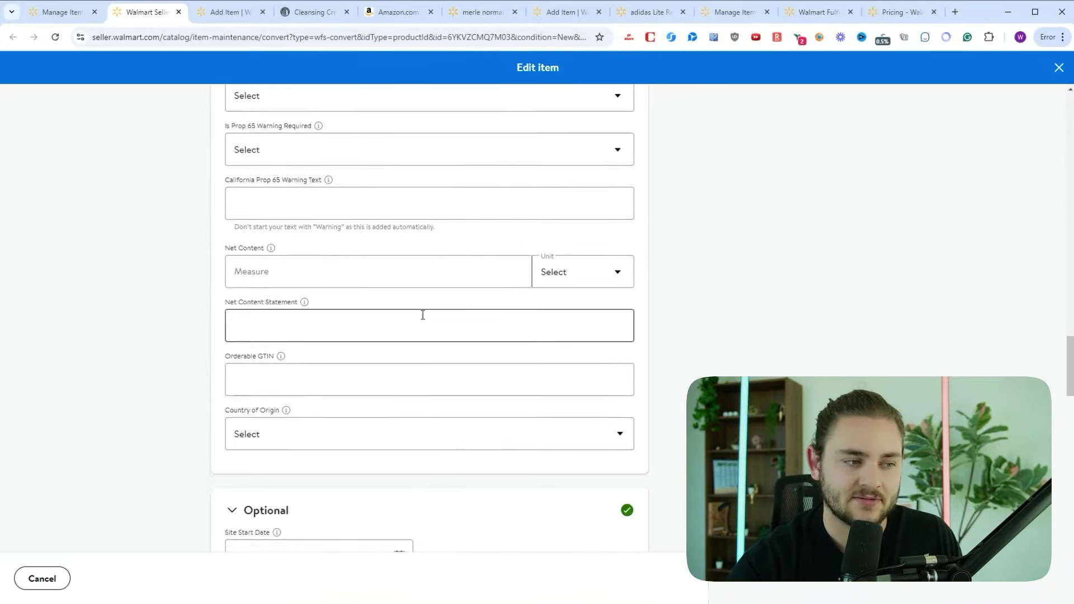
scroll(428, 322, down, 12)
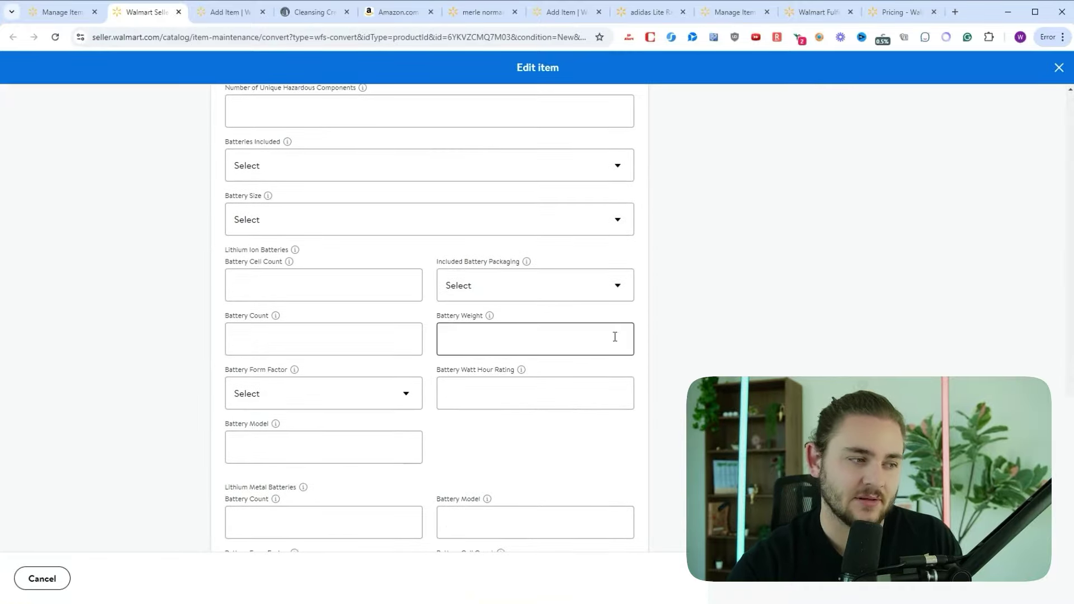
scroll(614, 337, down, 4)
scroll(502, 460, up, 20)
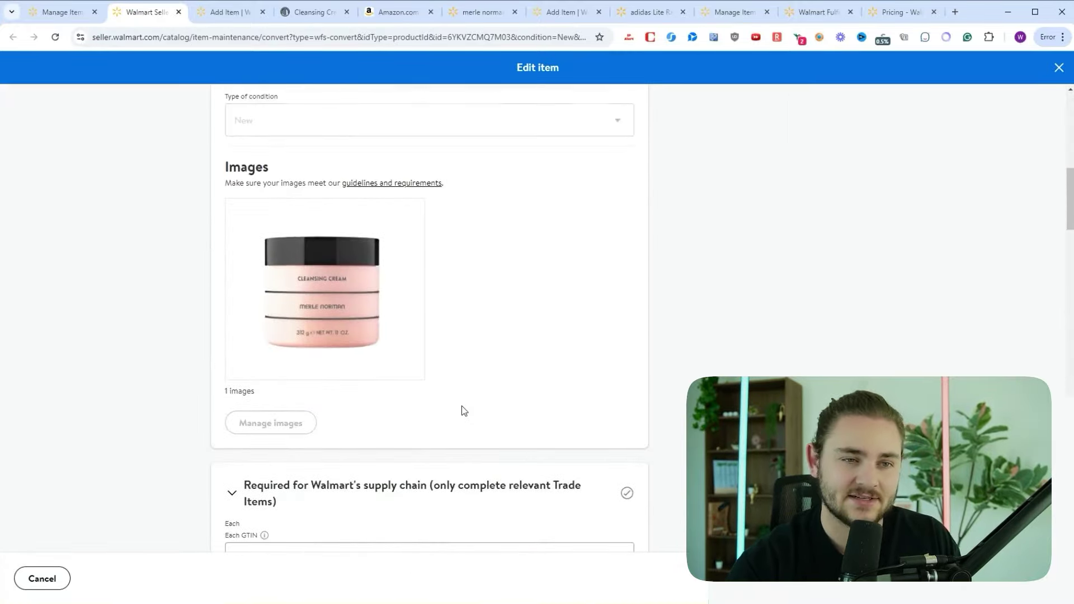
scroll(462, 408, up, 8)
scroll(445, 386, down, 3)
scroll(456, 389, up, 3)
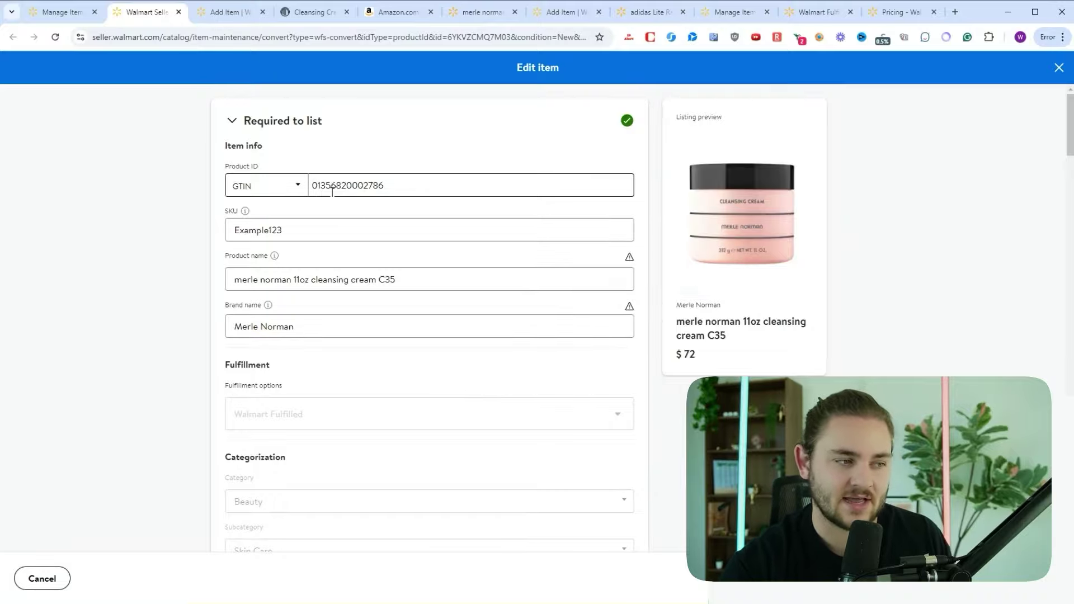
scroll(227, 252, down, 15)
scroll(269, 347, up, 6)
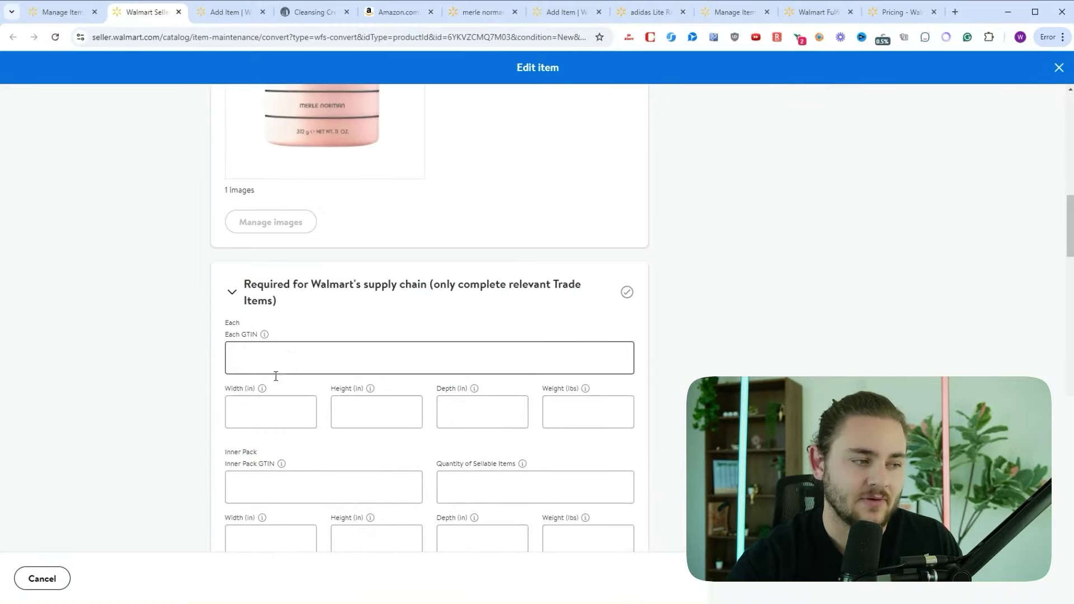
scroll(276, 386, down, 15)
- Set Net Content Measure to 11 with Fluid Ounces as the unit
click(278, 364)
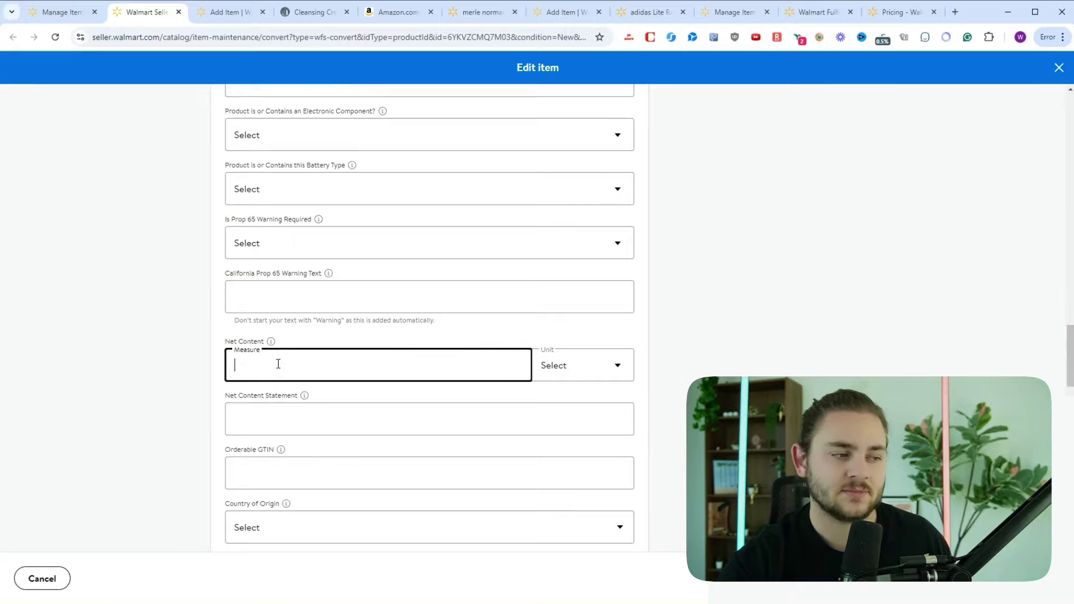
text(11)
key(Tab)
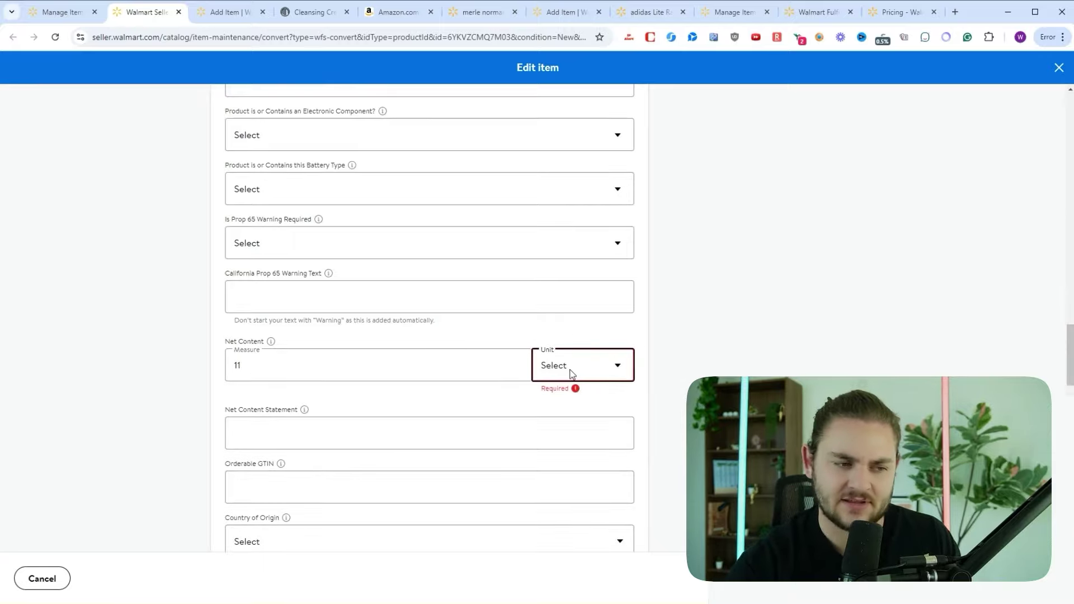
key(f)
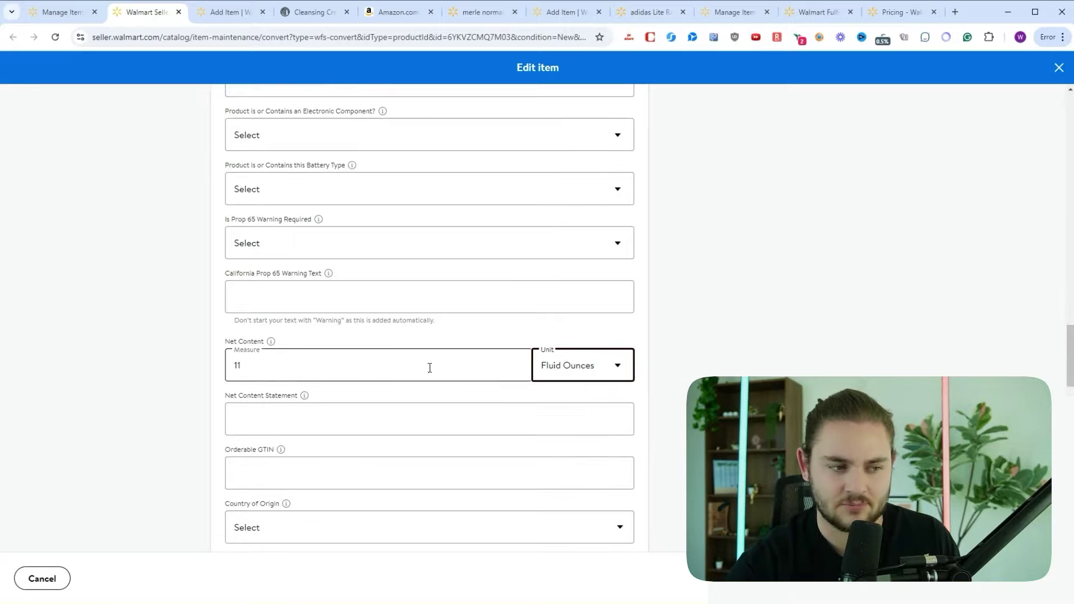
scroll(429, 366, down, 14)
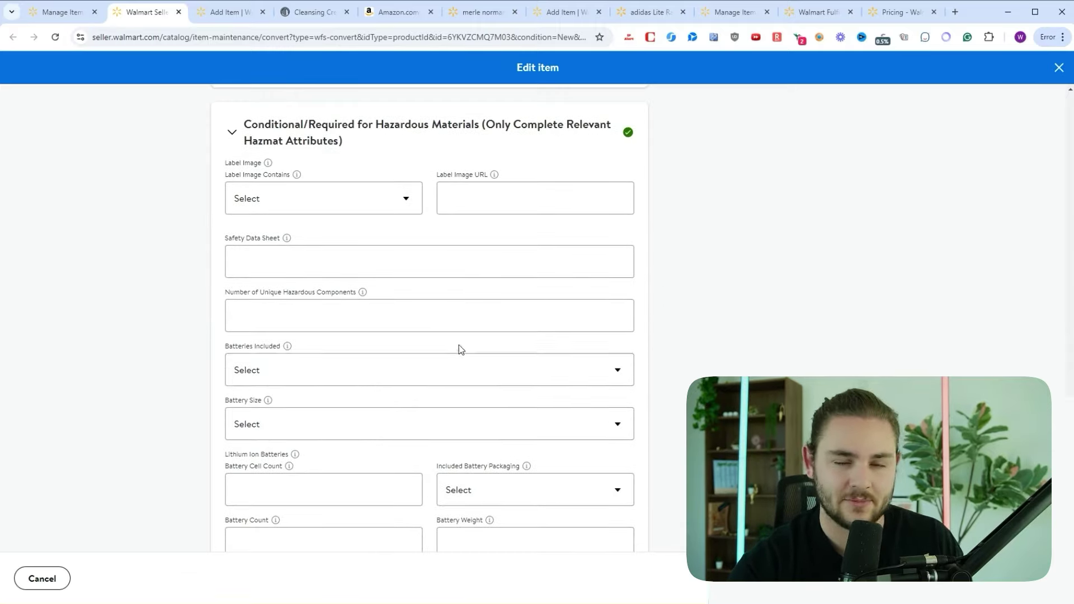
scroll(459, 344, up, 20)
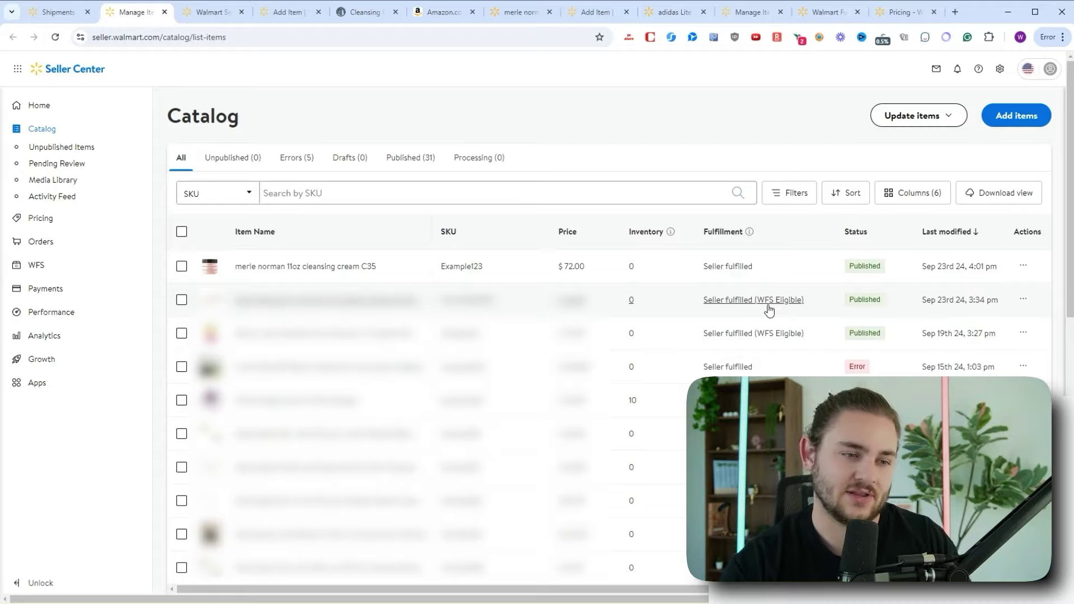
- Switch to the Seller Center tab for WFS Shipments and start a Send inventory order
key(ctrl+1)
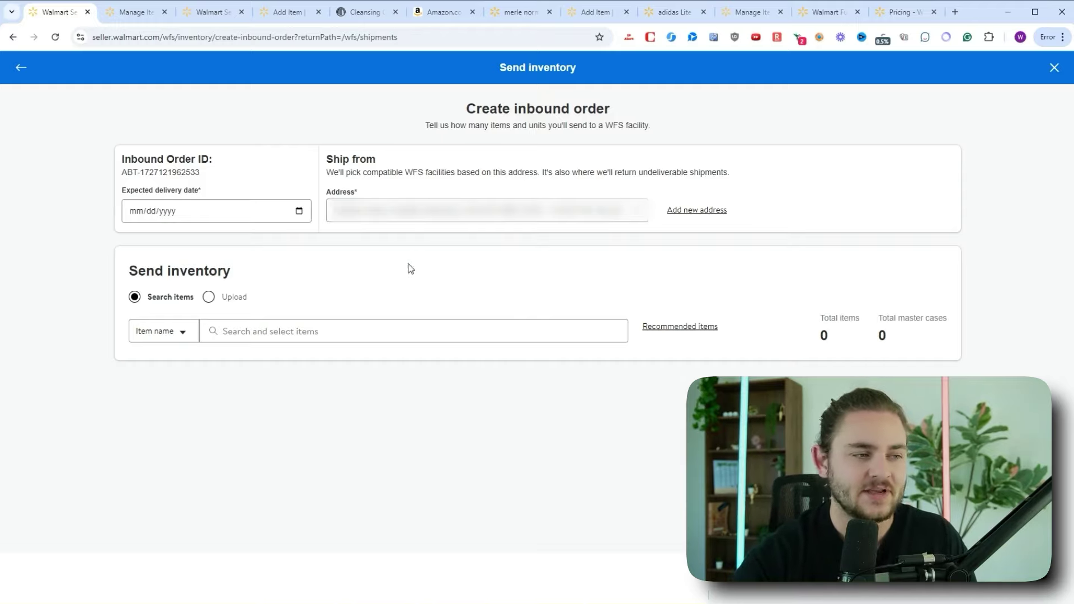
- Focus the inbound order's Search items field, then find Beauty's 8%/15% referral fee rates
click(246, 334)
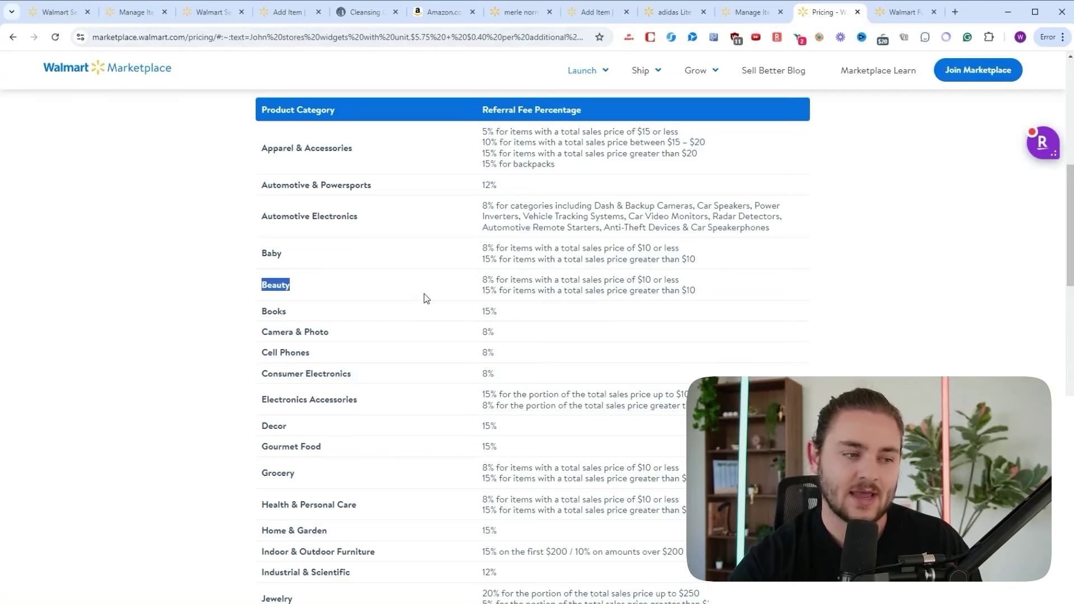
click(485, 293)
drag(702, 295, 607, 296)
click(570, 299)
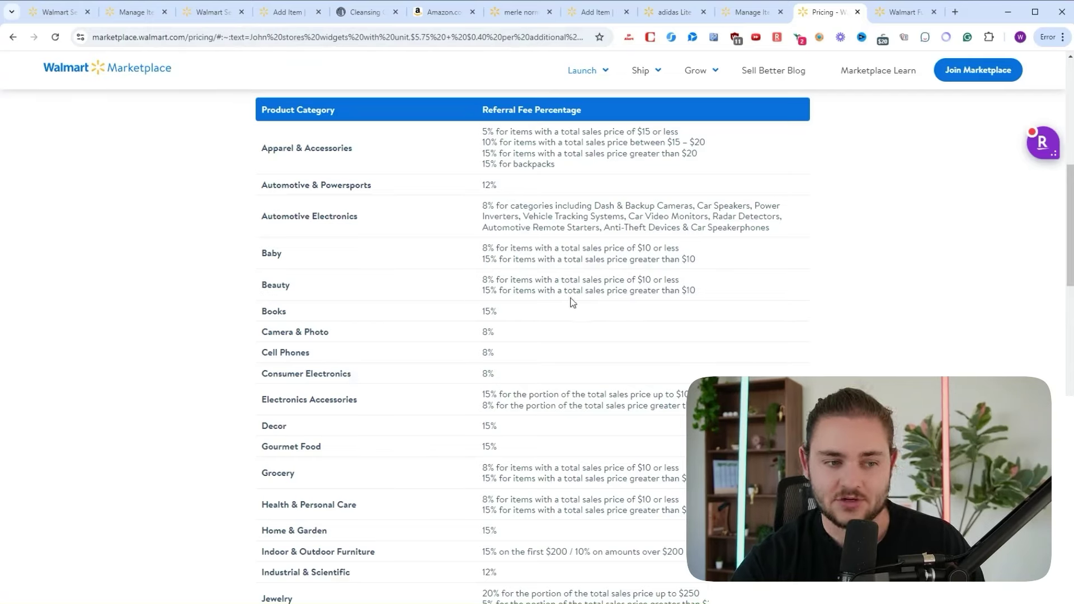
drag(499, 291, 483, 294)
triple_click(483, 295)
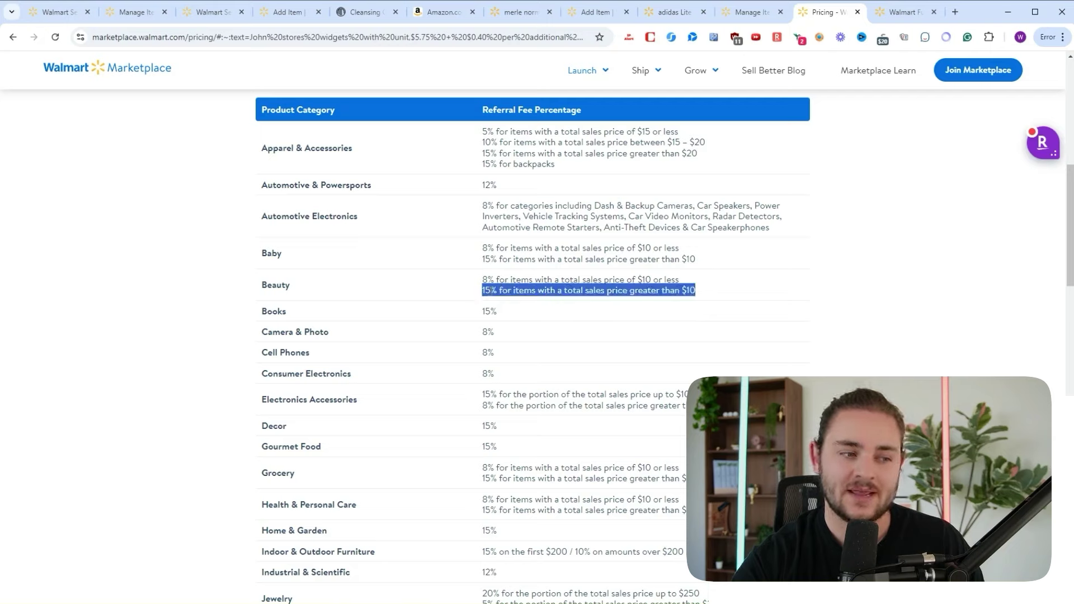
click(569, 289)
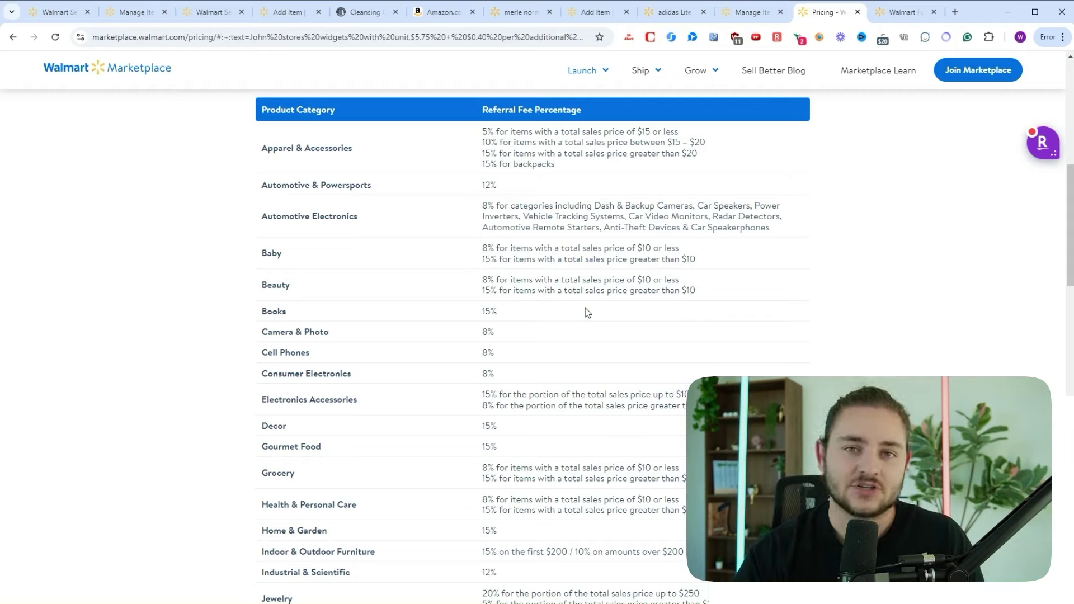
- In the WFS fee calculator, change the unit weight to 10 pounds and recalculate
click(889, 19)
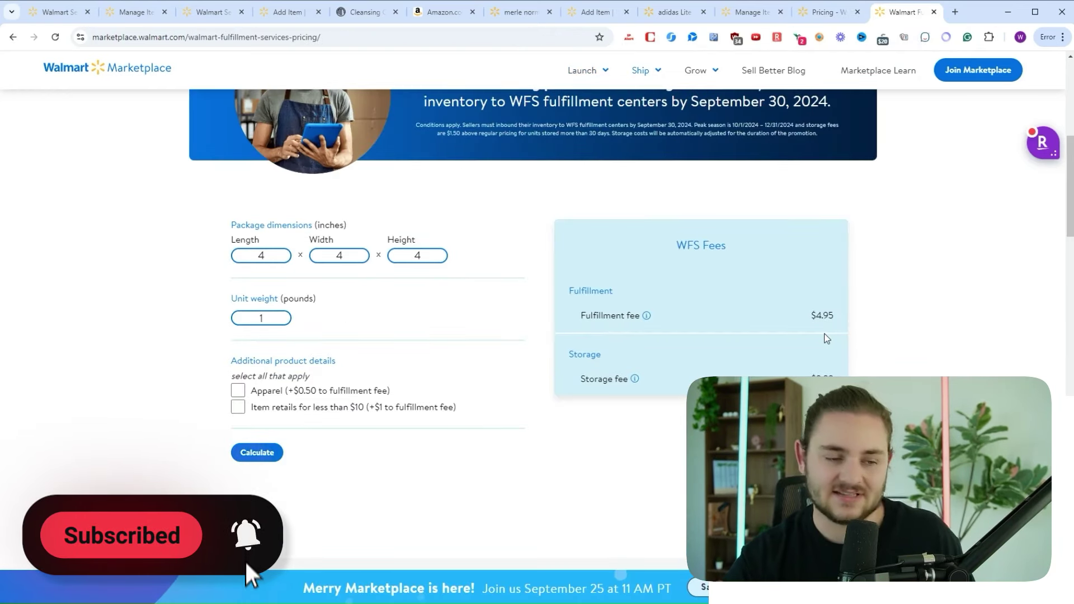
click(260, 316)
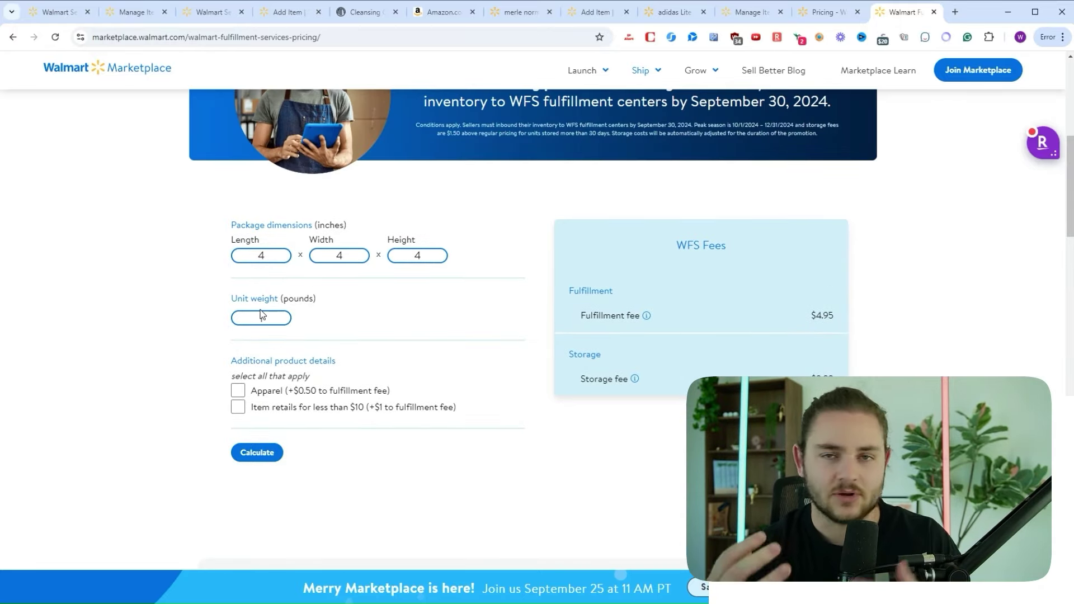
text(1)
drag(809, 315, 867, 323)
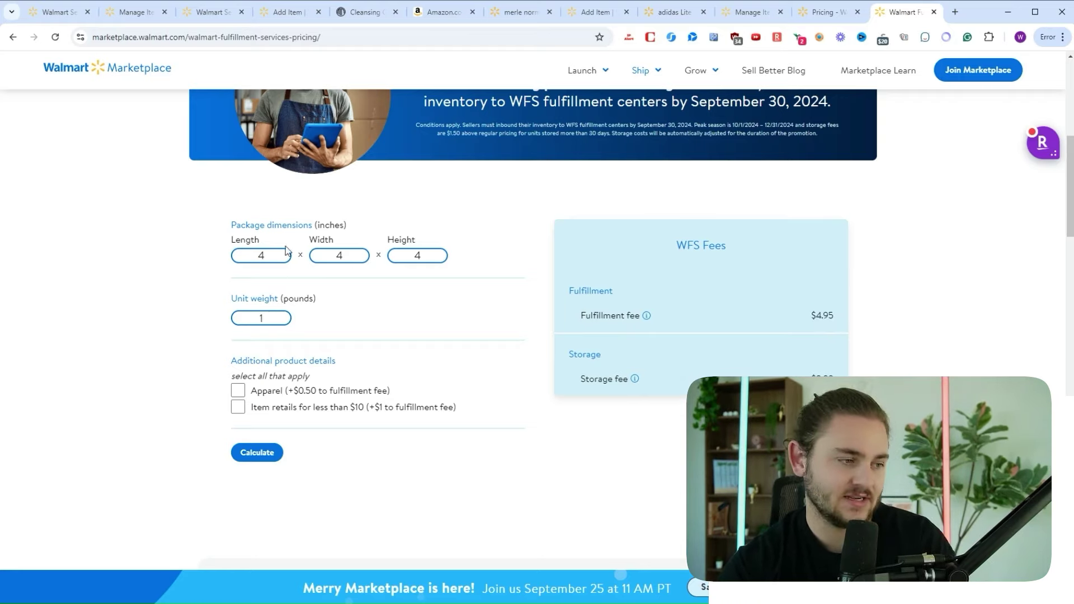
click(269, 317)
text(0)
click(271, 455)
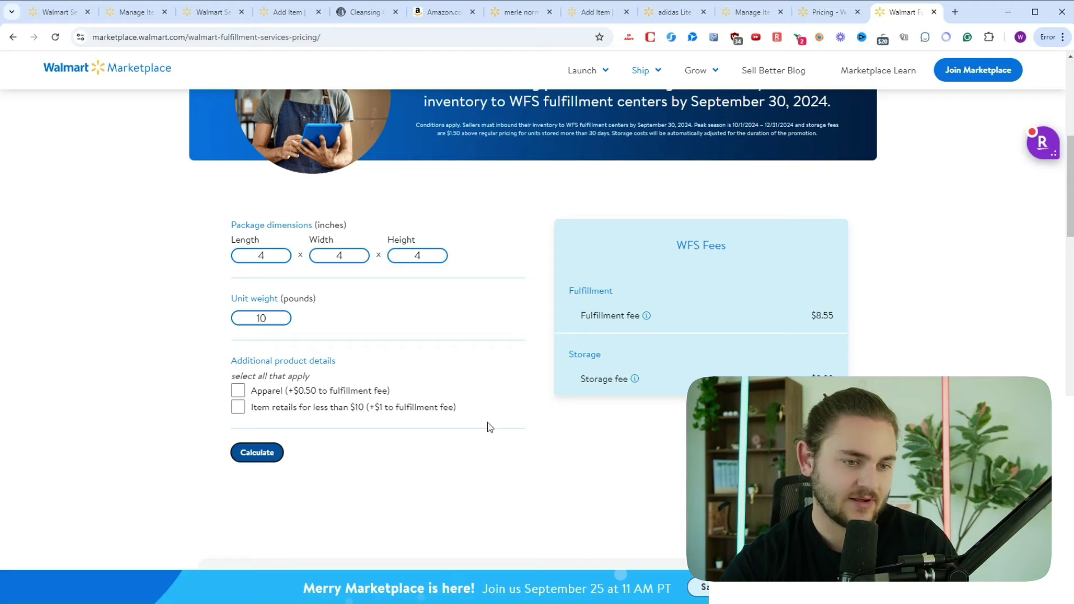
- Set length, width and height to 12 inches and recalculate the fees
click(261, 255)
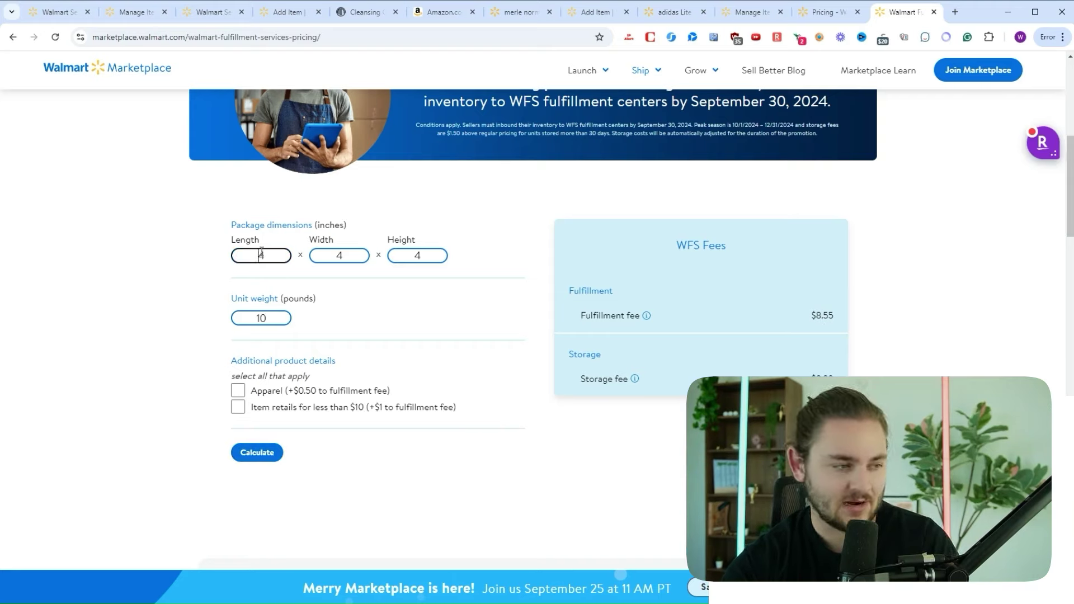
click(277, 450)
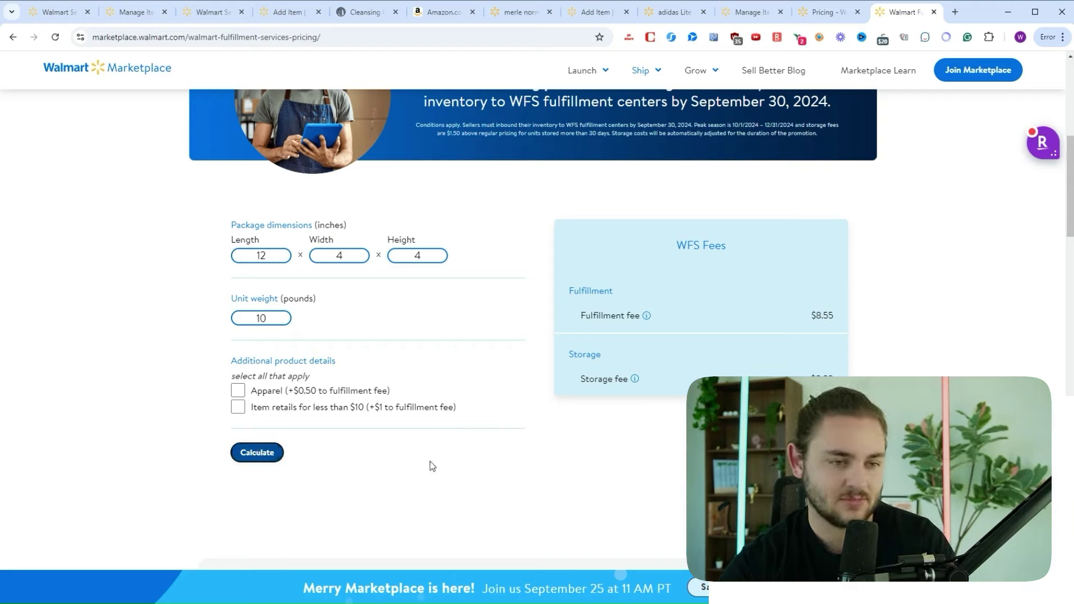
double_click(339, 255)
text(12)
double_click(417, 255)
text(12)
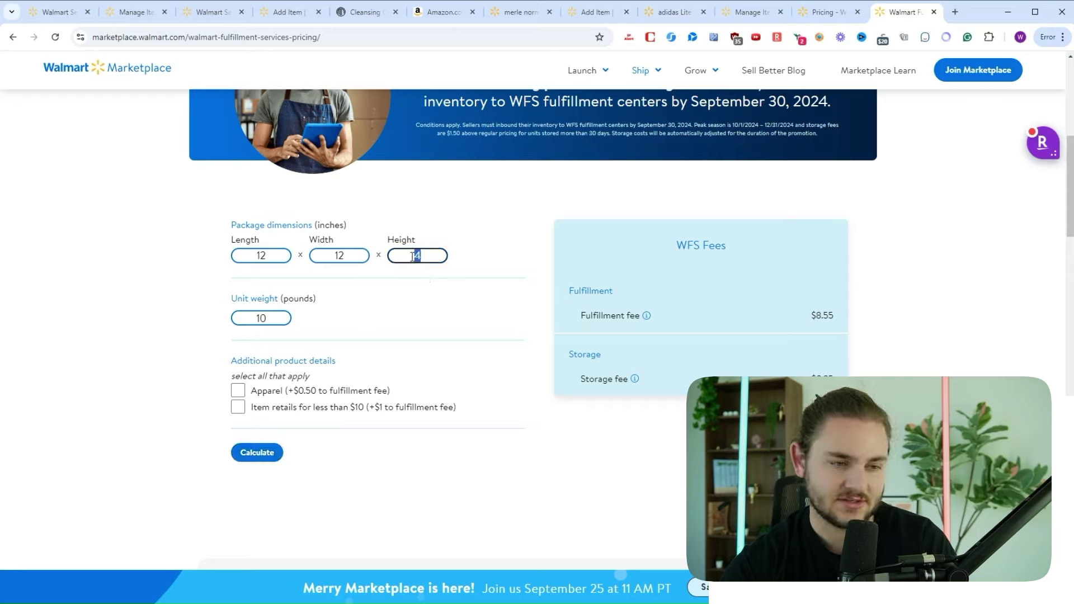
key(Return)
double_click(261, 317)
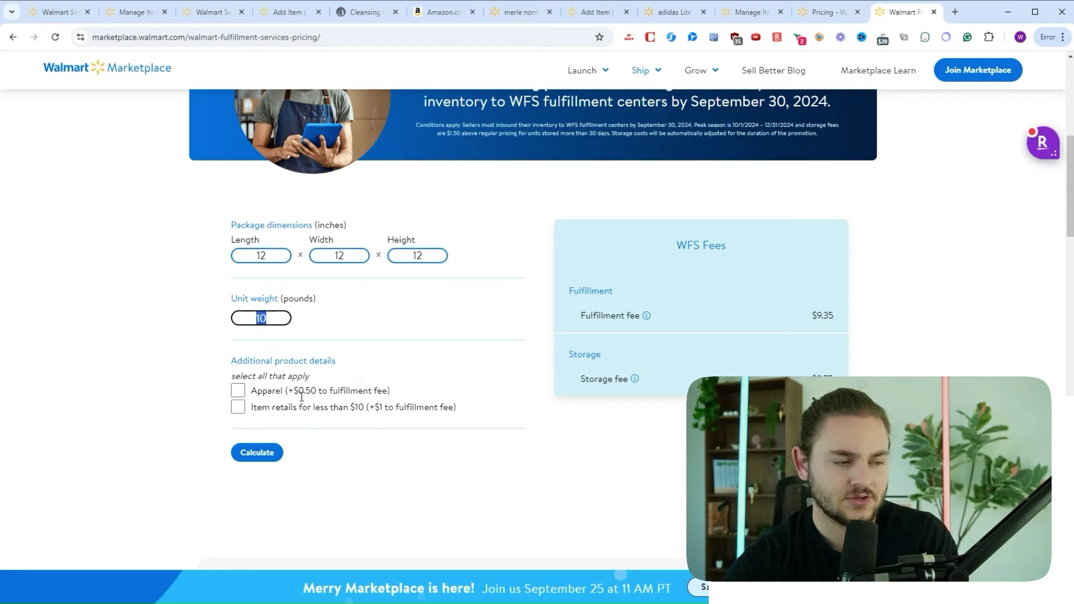
- Read the Apparel and under-$10 retail surcharge notes below the calculator
drag(287, 393, 371, 404)
double_click(369, 391)
click(412, 426)
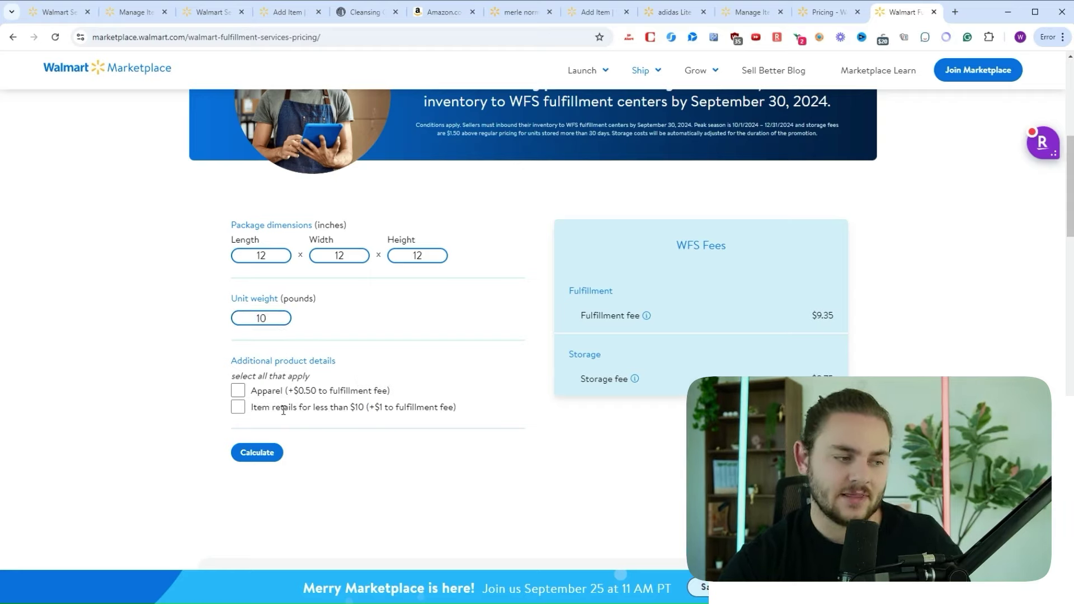
drag(283, 408, 442, 409)
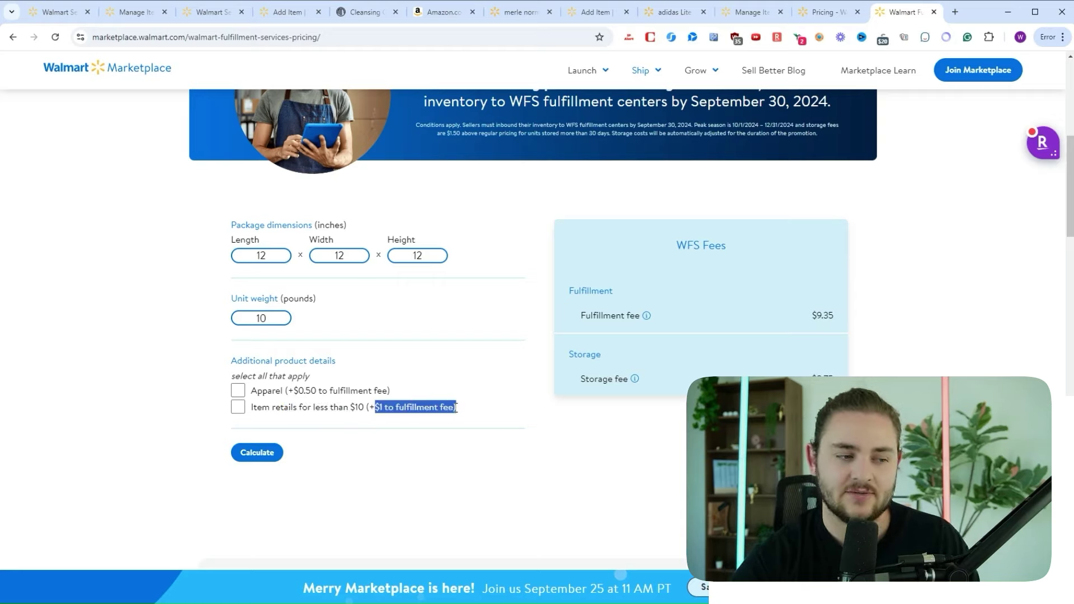